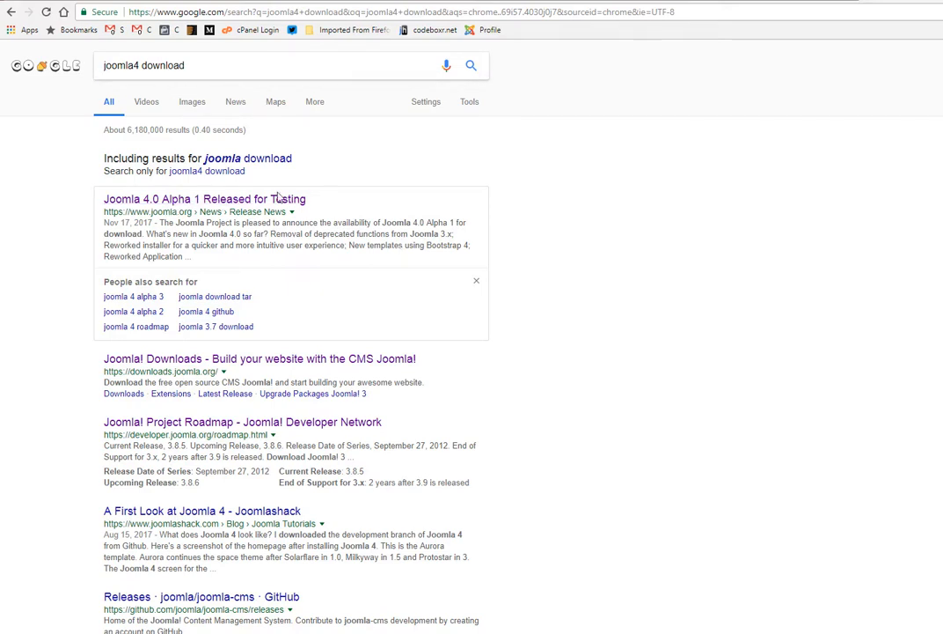
Step: Open the Joomla 4.0 Alpha 1 release announcement from the search results and follow its download link
left_click(236, 200)
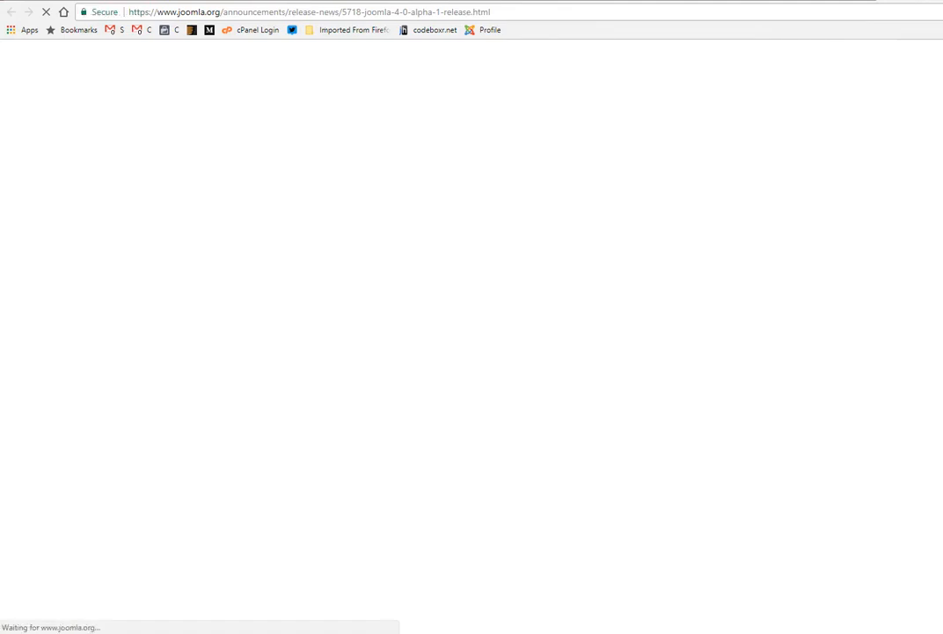
scroll(579, 352, "down", 6)
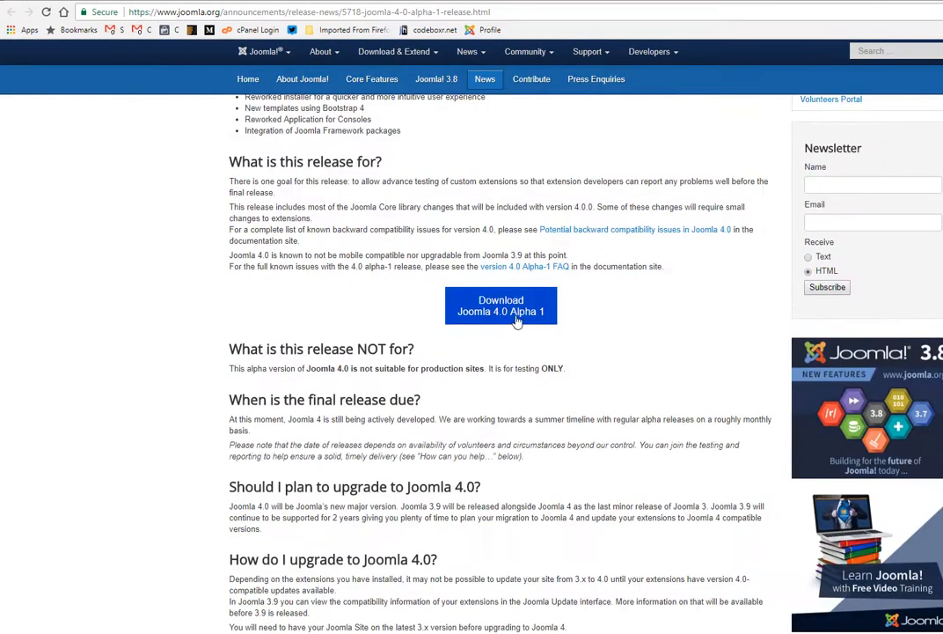
left_click(516, 316)
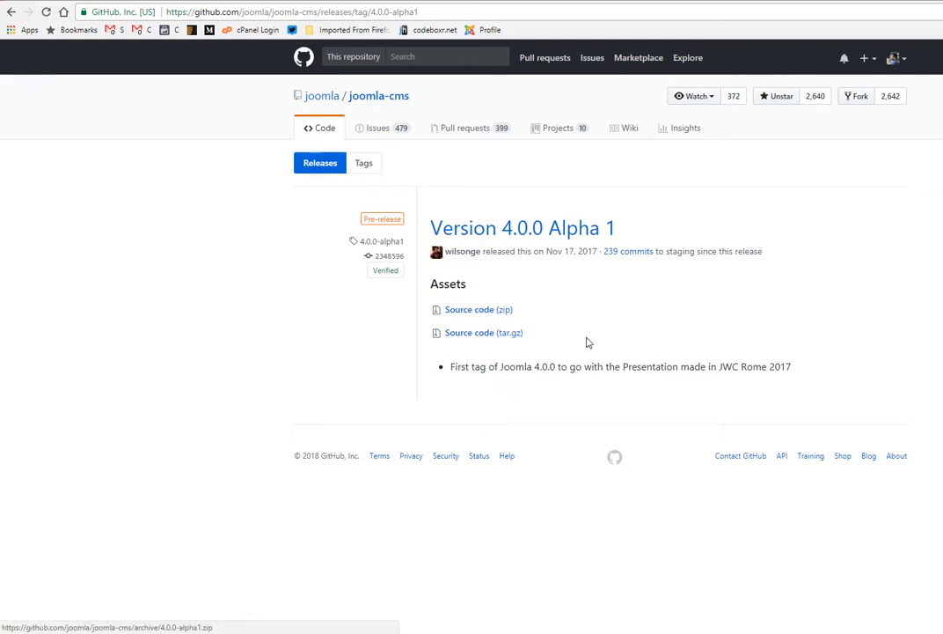
Step: Switch to File Explorer and examine the Joomla files in E:\ampps\www\joomla4
left_click(338, 630)
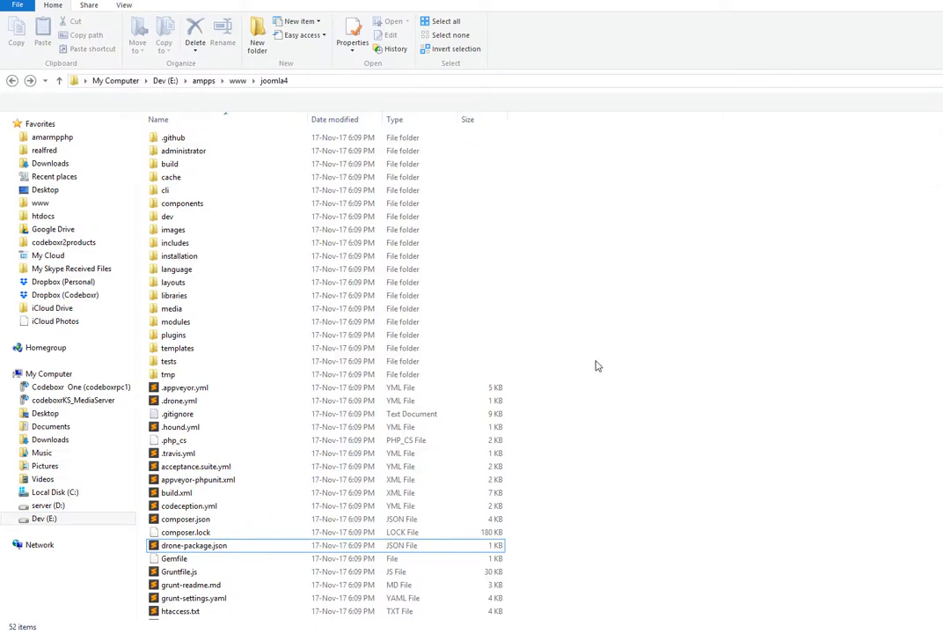
left_click(309, 82)
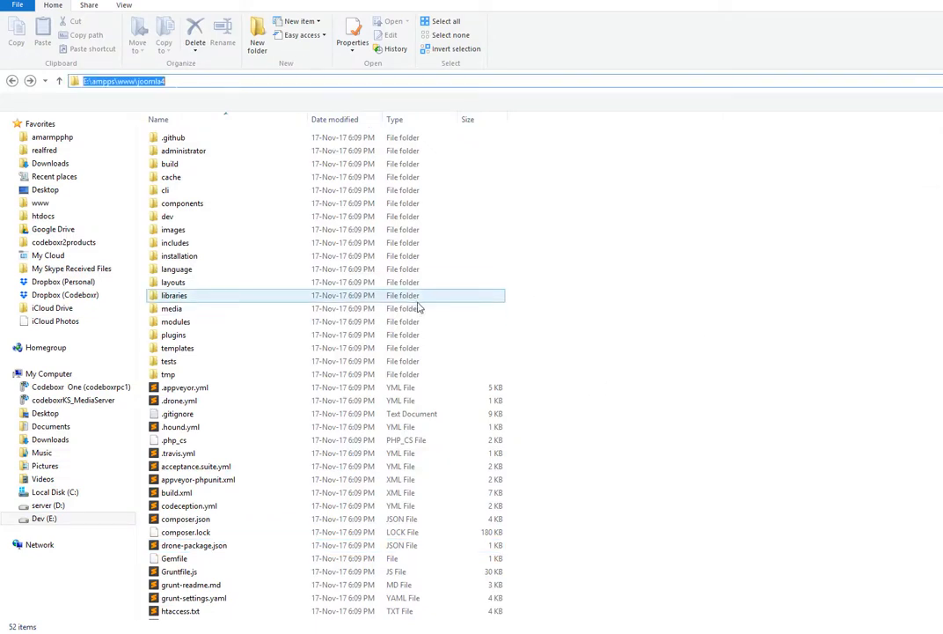
left_click(744, 295)
scroll(265, 495, "down", 5)
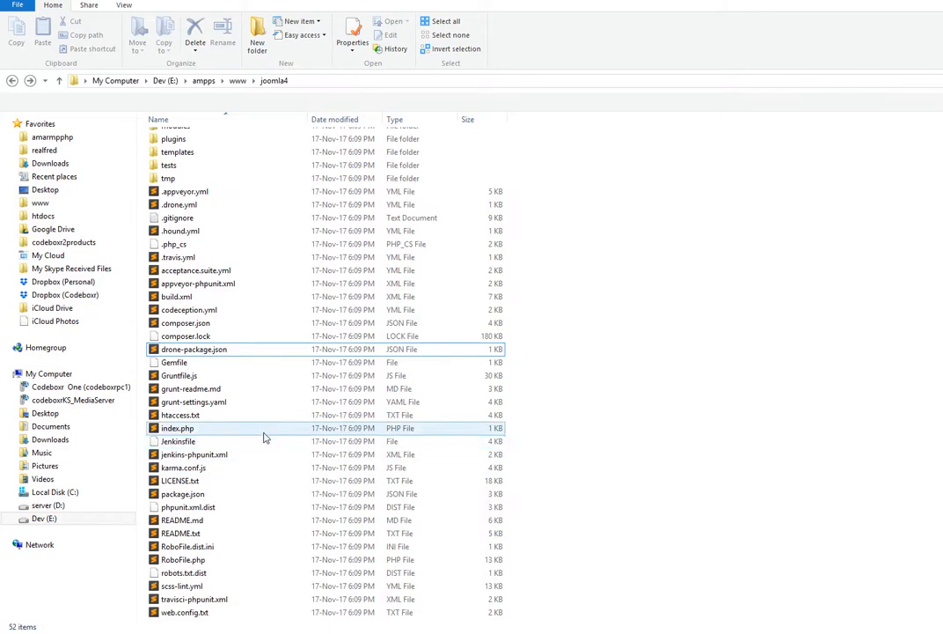
scroll(255, 342, "up", 5)
Step: Switch to the browser, load the Joomla installer at localhost/joomla4, and check the joomla_4 database in phpMyAdmin
left_click(322, 630)
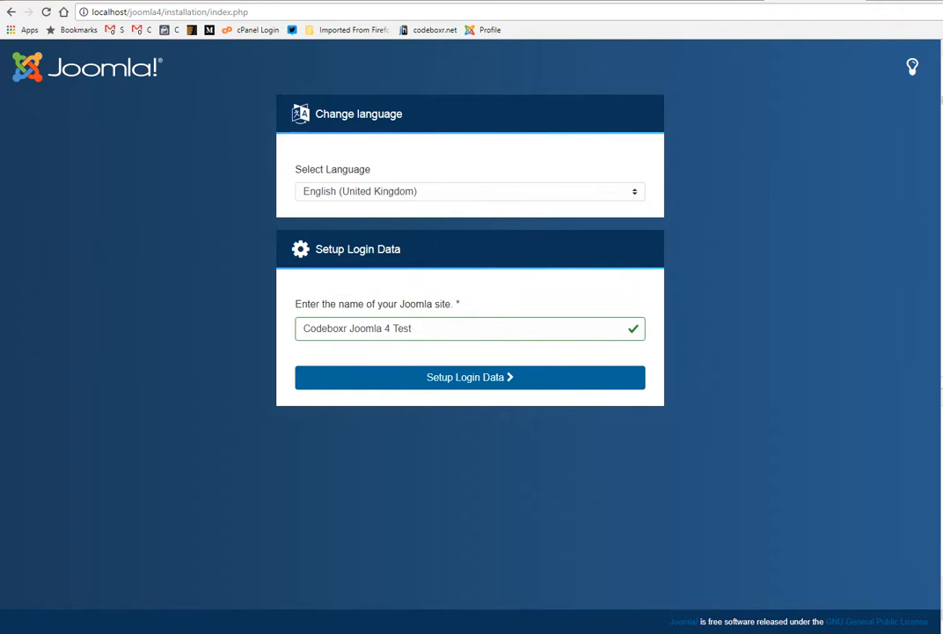
left_click_drag(164, 12, 808, 91)
key("BackSpace")
key("Return")
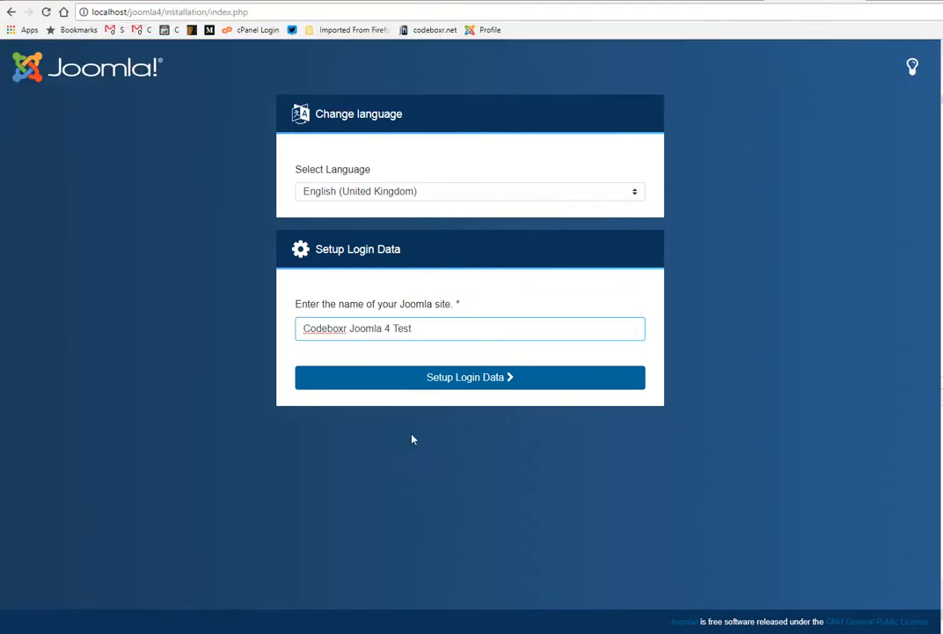
left_click(721, 1)
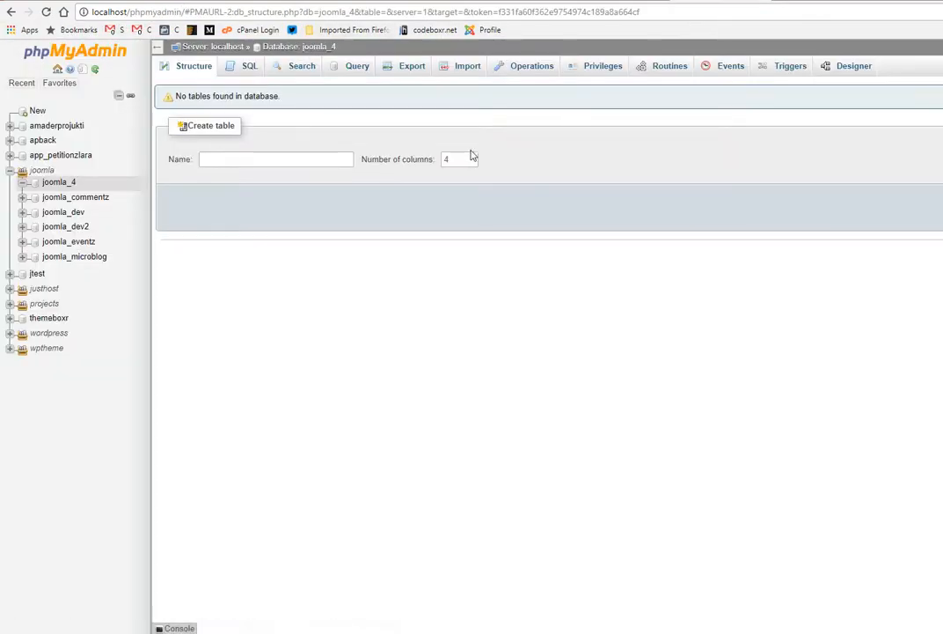
left_click(815, 1)
Step: Keep English (United Kingdom) and the site name Codeboxr Joomla 4 Test, and continue to the login data
left_click(361, 192)
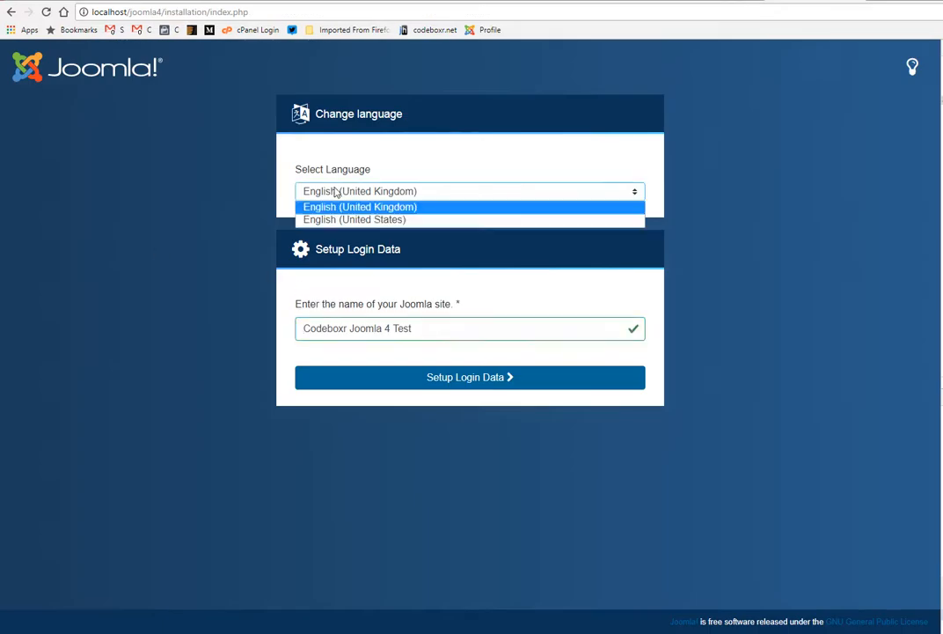
left_click(374, 155)
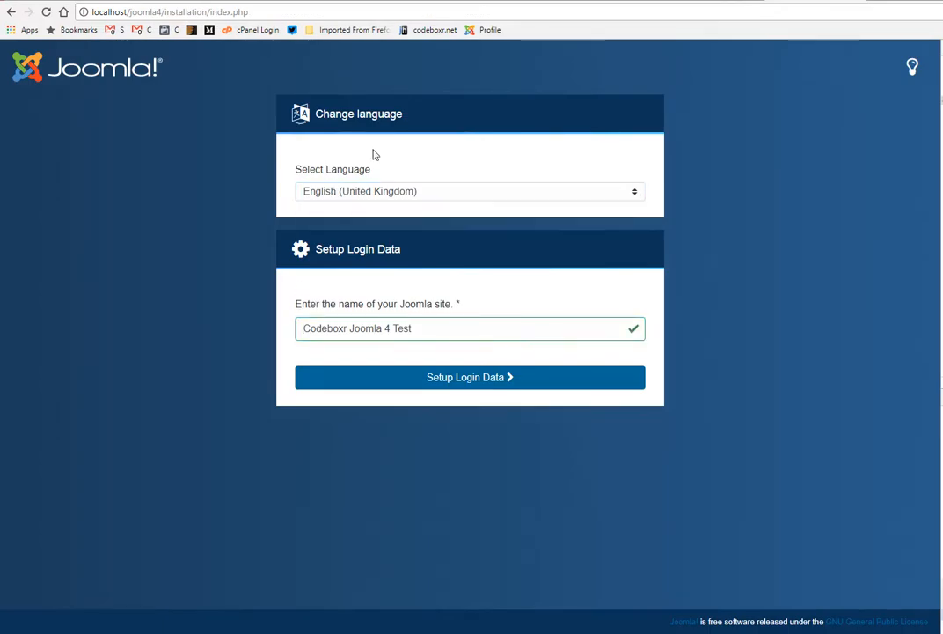
left_click(341, 195)
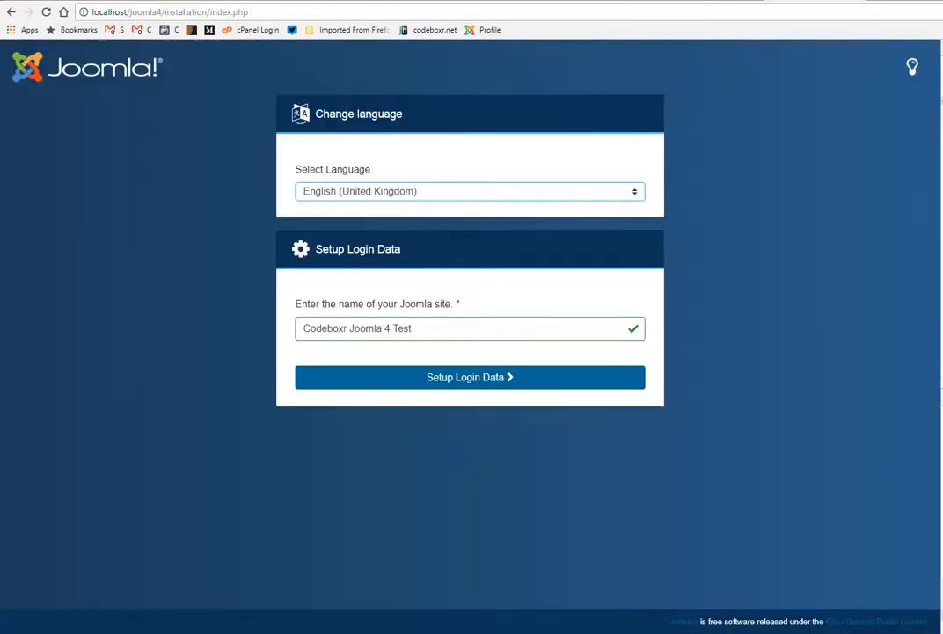
left_click(355, 197)
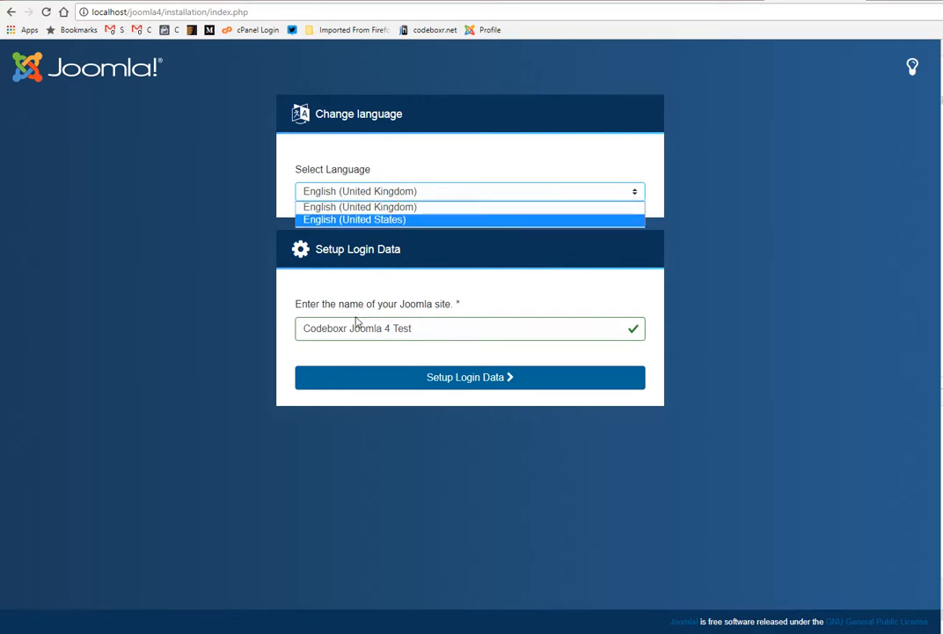
left_click(413, 328)
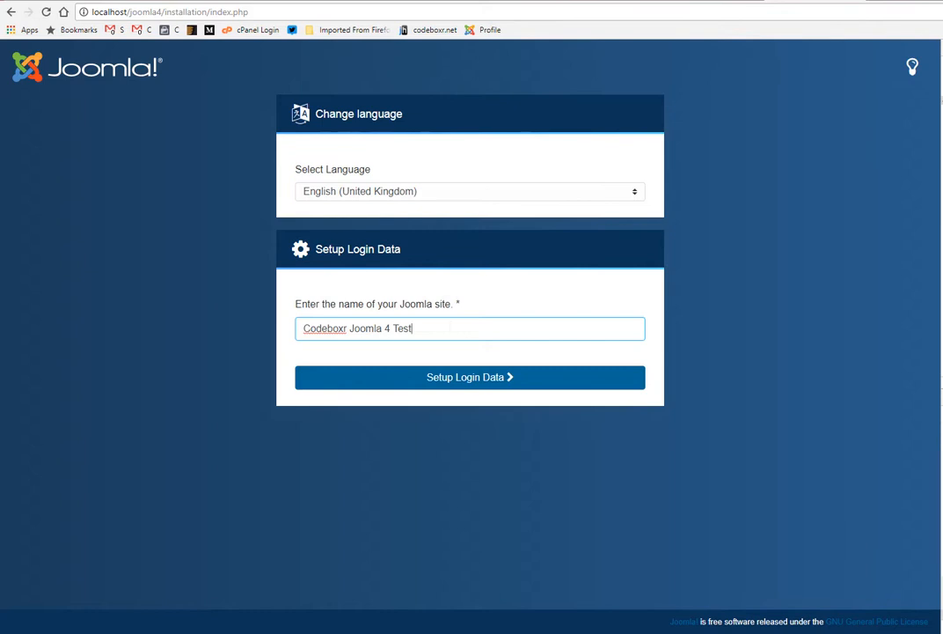
left_click(462, 381)
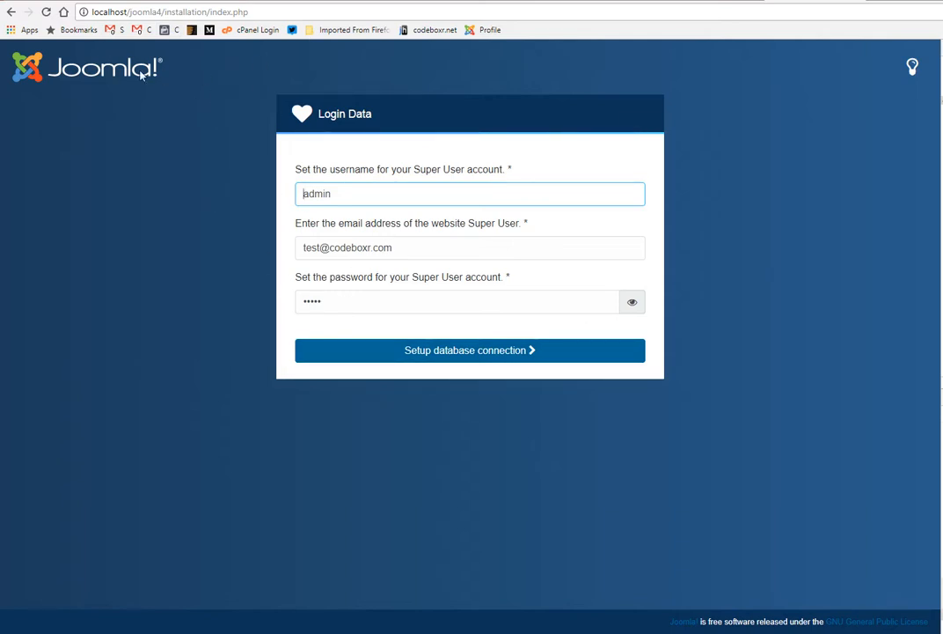
Step: Check the Super User's username and password, and continue to the database connection setup
left_click(374, 301)
left_click(373, 195)
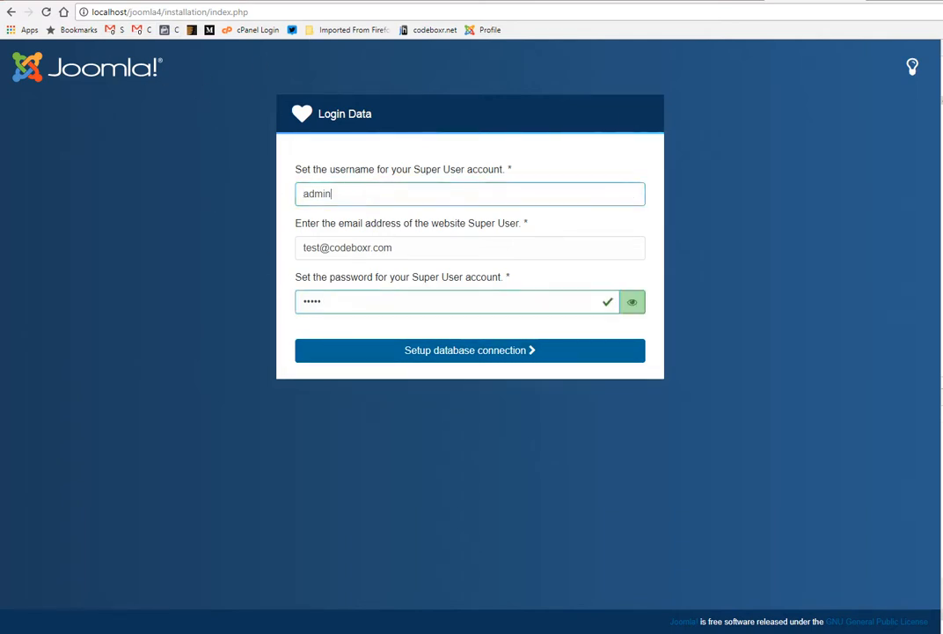
left_click(387, 301)
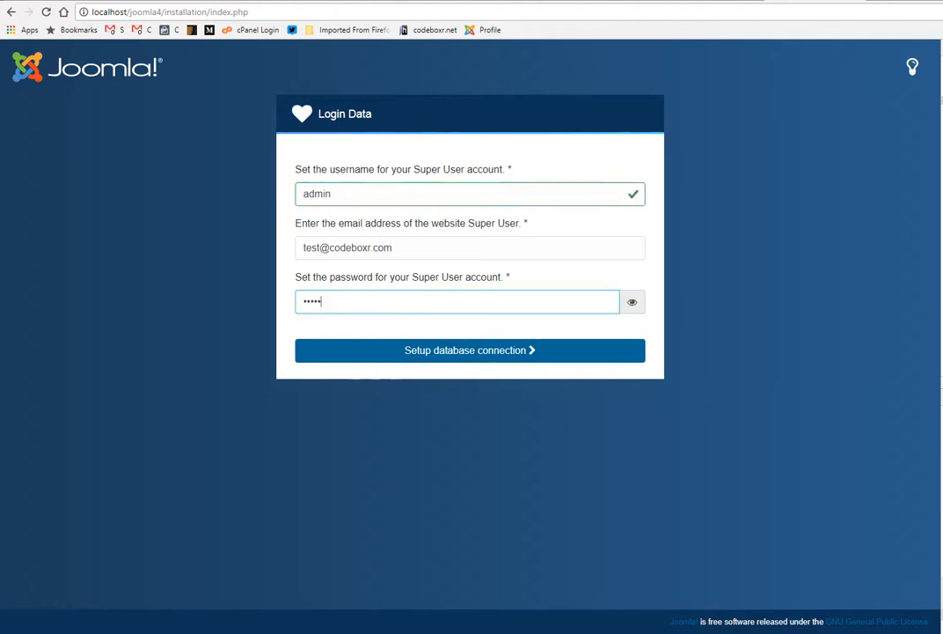
left_click(630, 303)
left_click(631, 302)
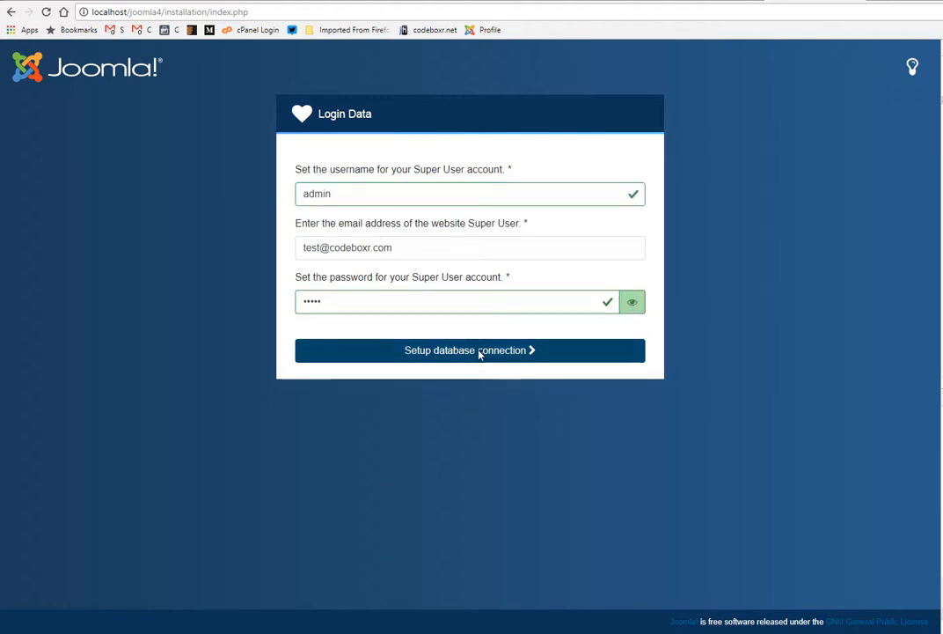
left_click(480, 350)
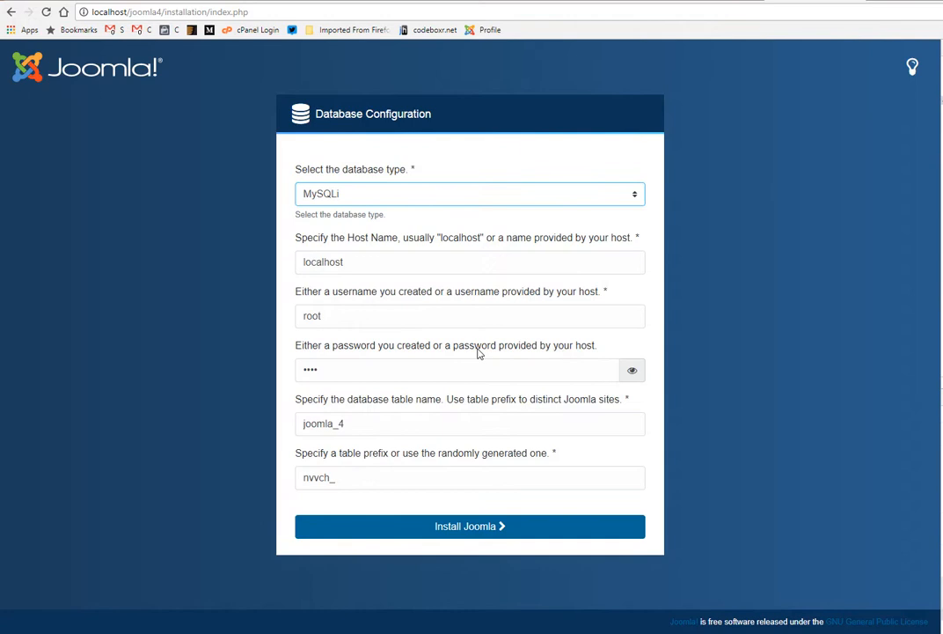
Step: Replace the database password with the correct one and reveal it briefly to check it
left_click_drag(352, 371, 292, 373)
key("BackSpace")
type("•")
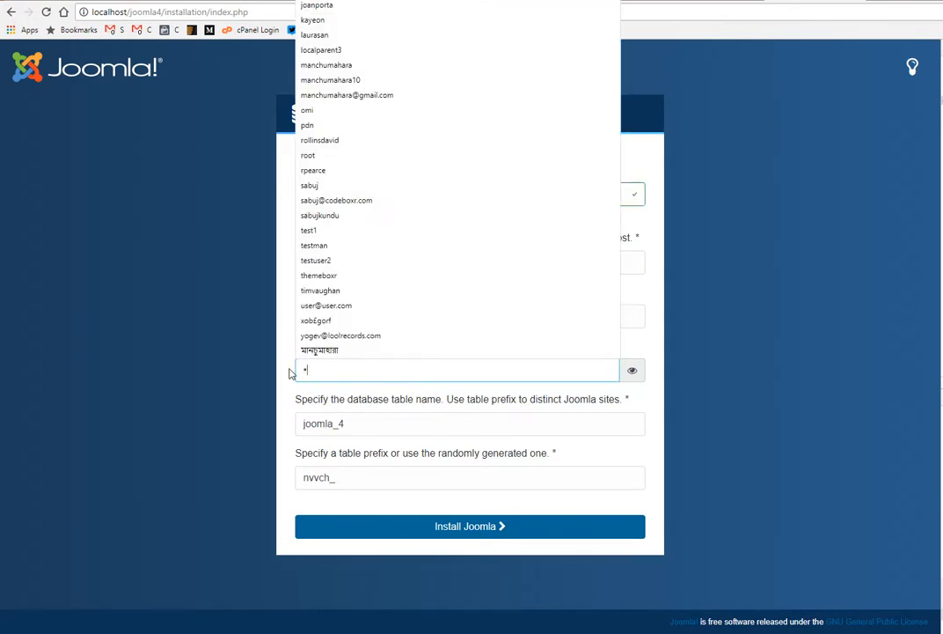
type("••••")
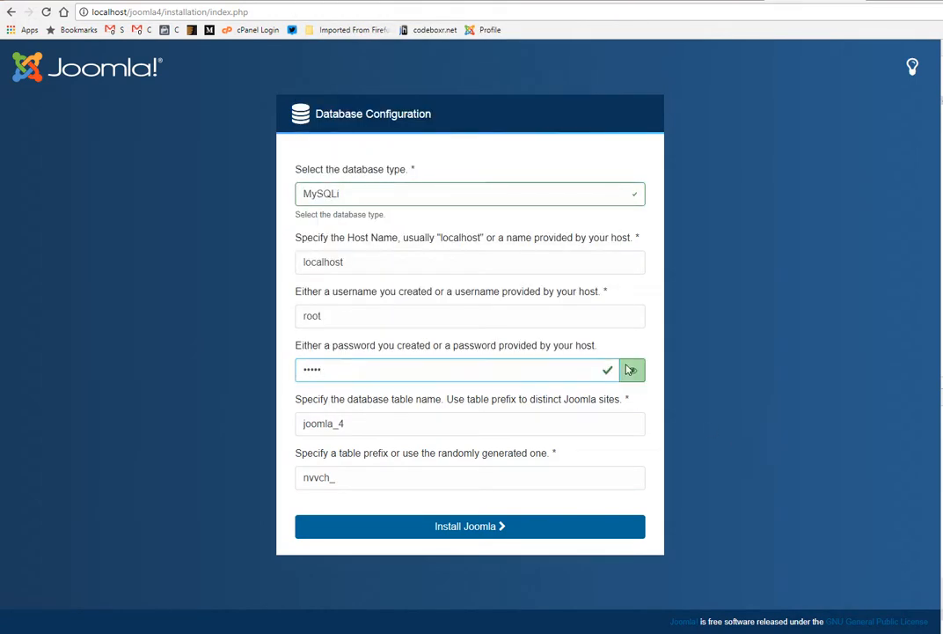
left_click(629, 371)
left_click(629, 372)
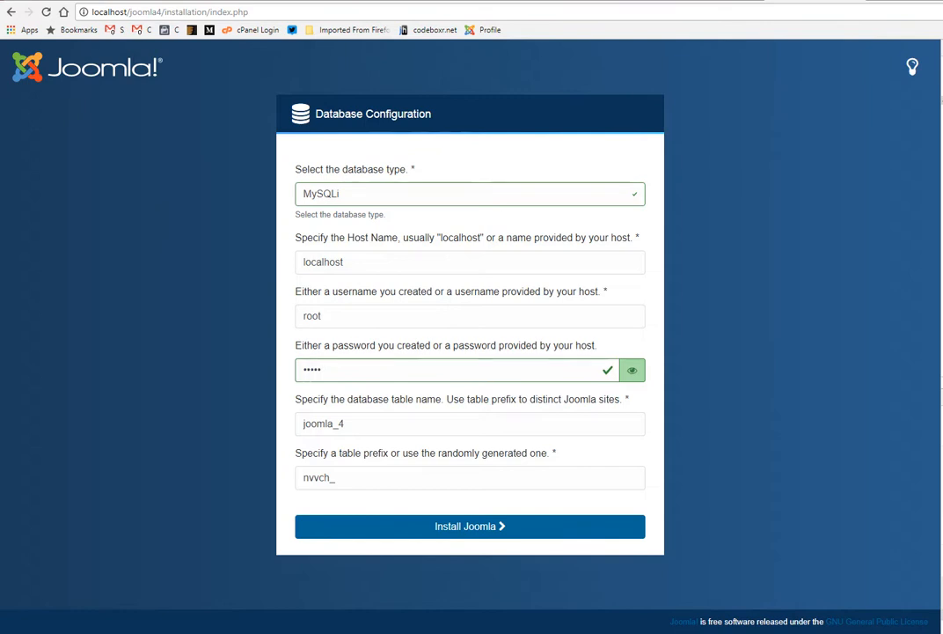
Step: Set the database table prefix to j4_
left_click_drag(329, 477, 196, 481)
type("j4_")
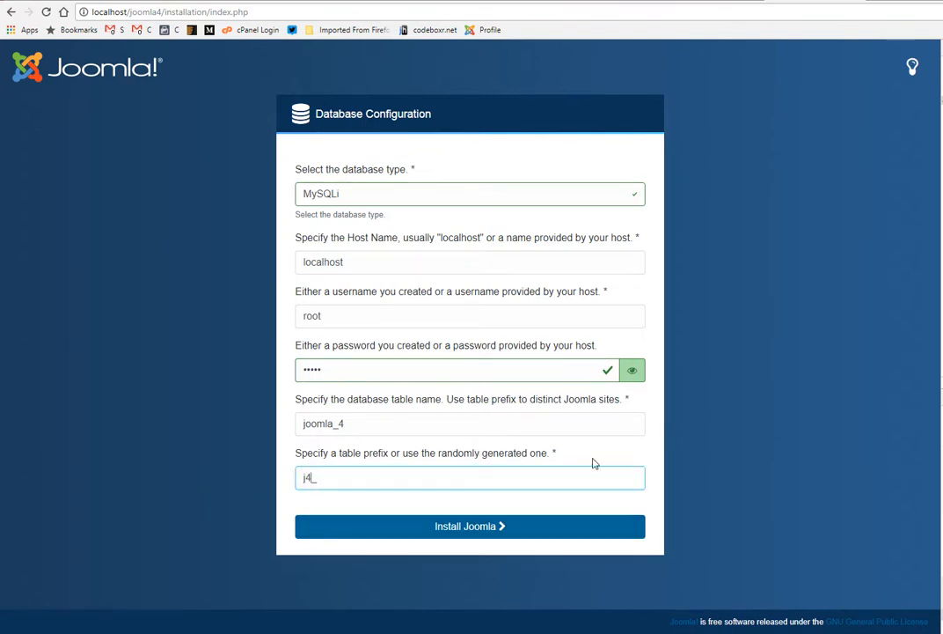
left_click(620, 459)
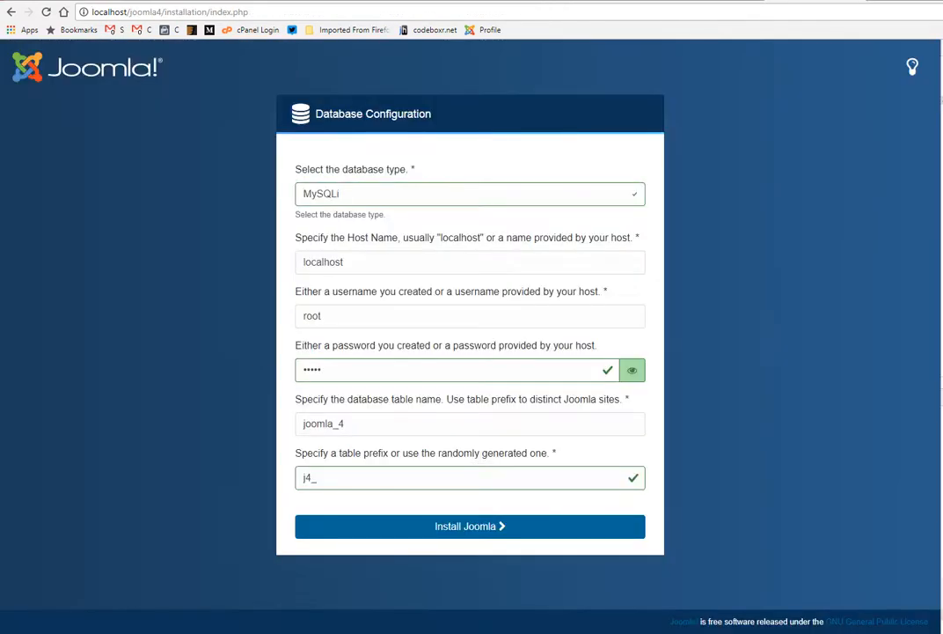
Step: Review the database password, the database name and the table prefix, and start the Joomla installation
left_click(344, 370)
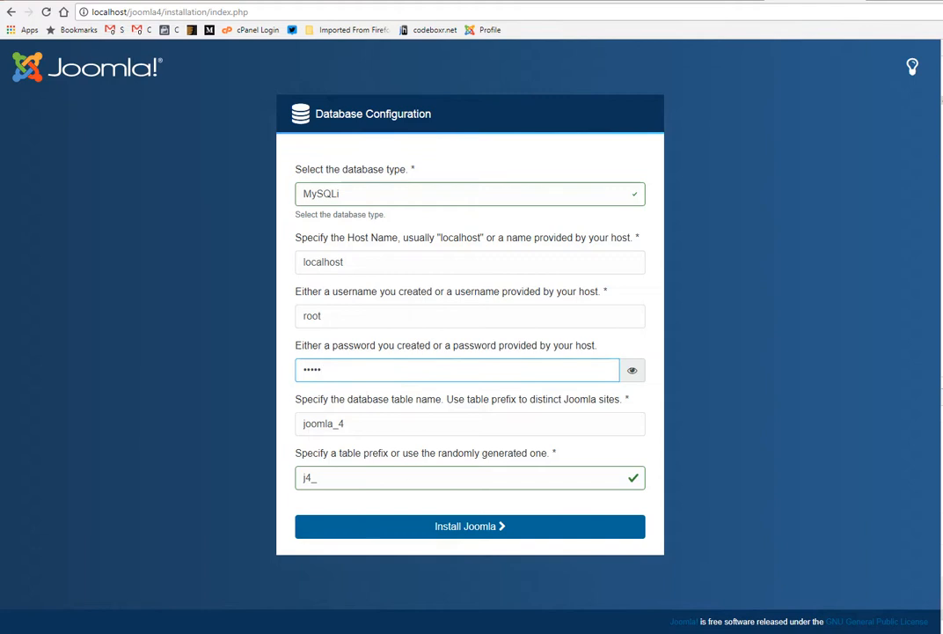
left_click_drag(348, 424, 300, 425)
left_click(374, 470)
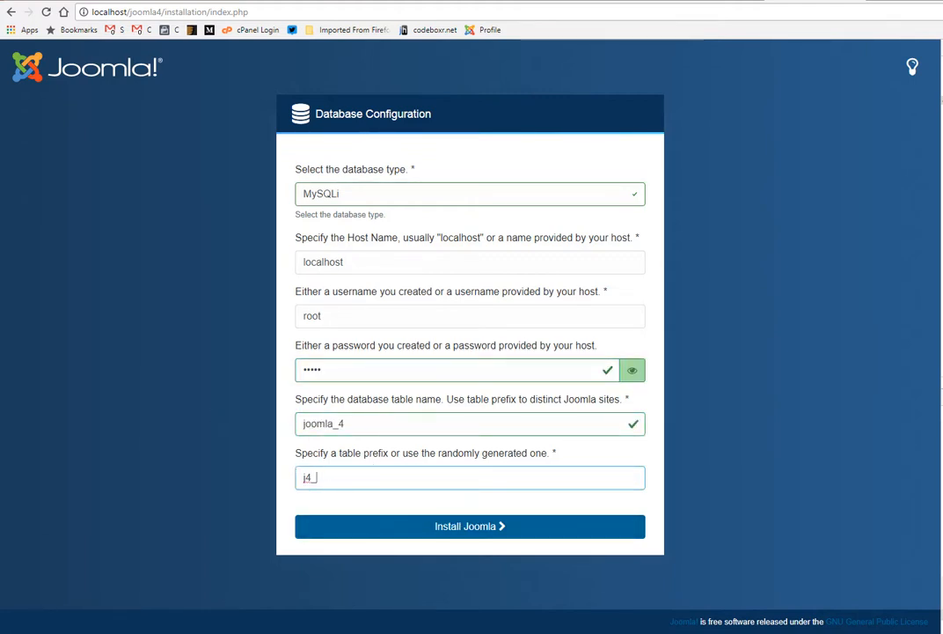
left_click(467, 528)
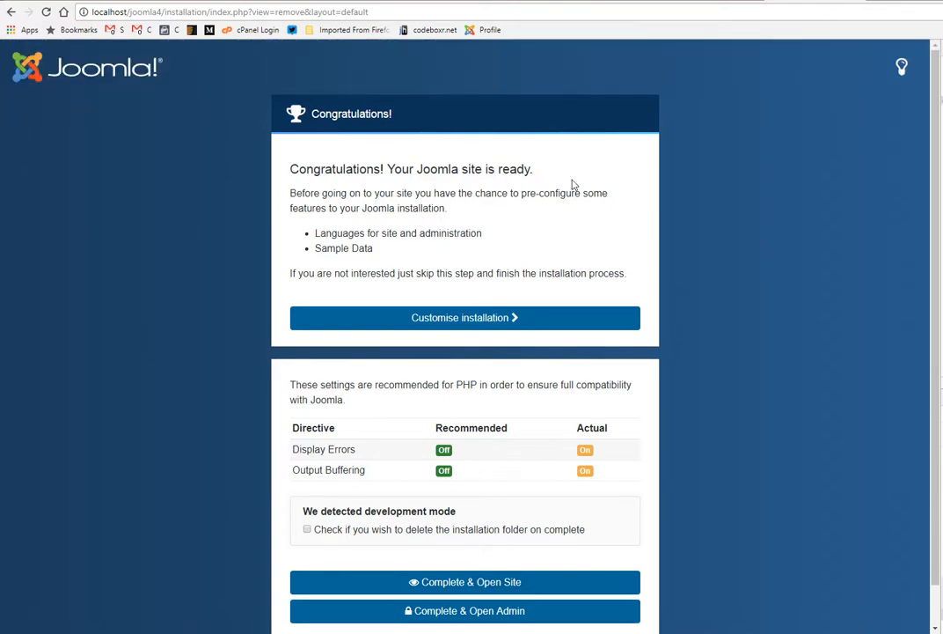
Step: Mark the installation folder for deletion on completion and open the customisation of the Joomla installation
left_click_drag(300, 246, 537, 273)
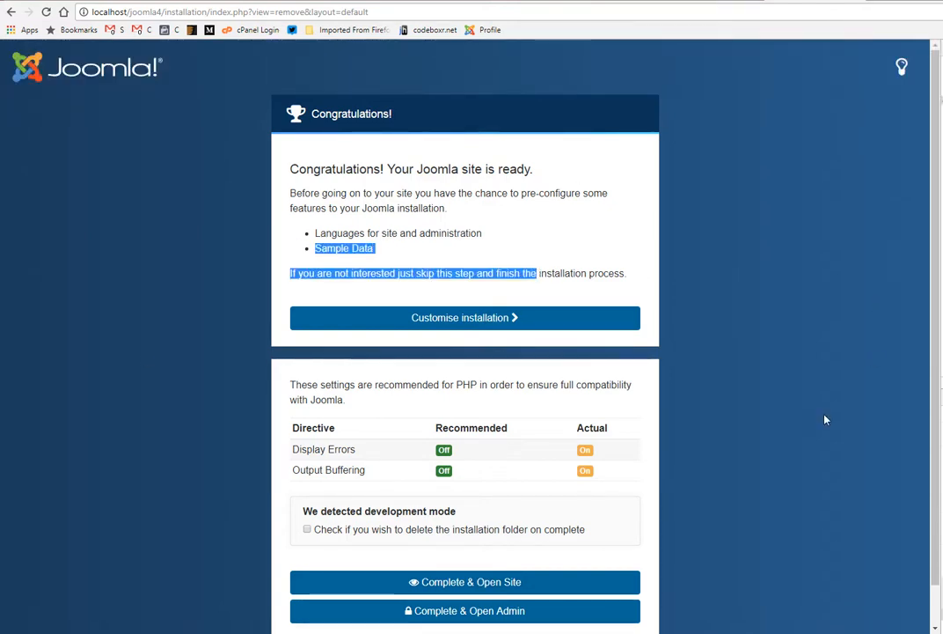
scroll(826, 417, "down", 1)
scroll(806, 426, "up", 1)
left_click(375, 206)
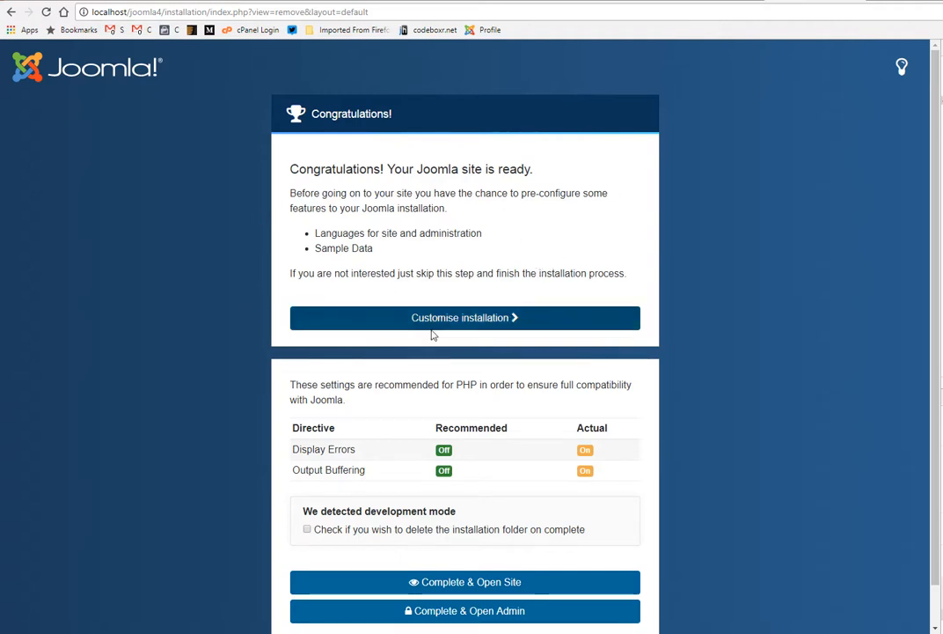
scroll(262, 397, "down", 1)
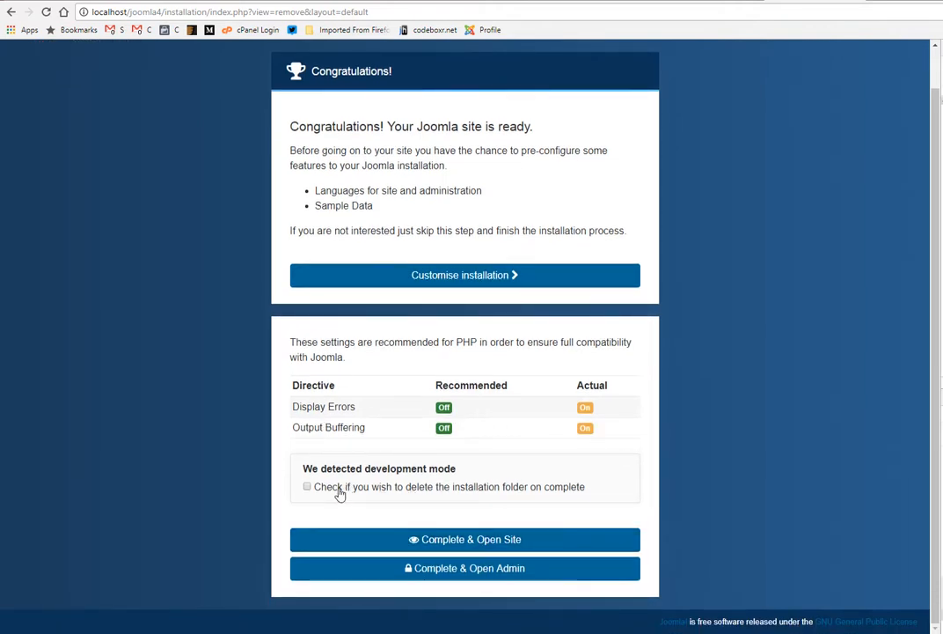
left_click(308, 489)
left_click(446, 279)
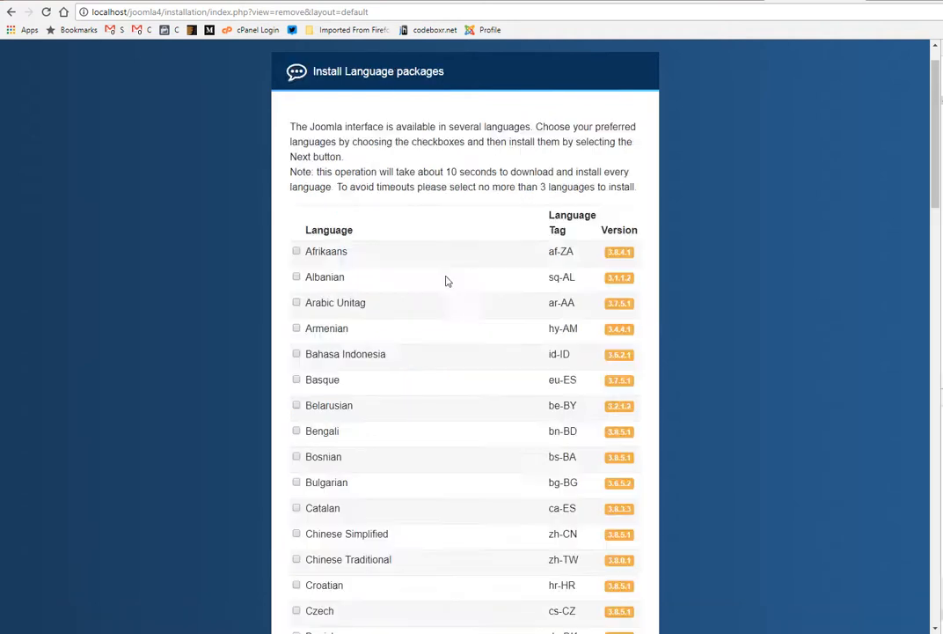
Step: Try to proceed past the language packages without selecting any language
mouse_move(630, 333)
scroll(455, 446, "down", 17)
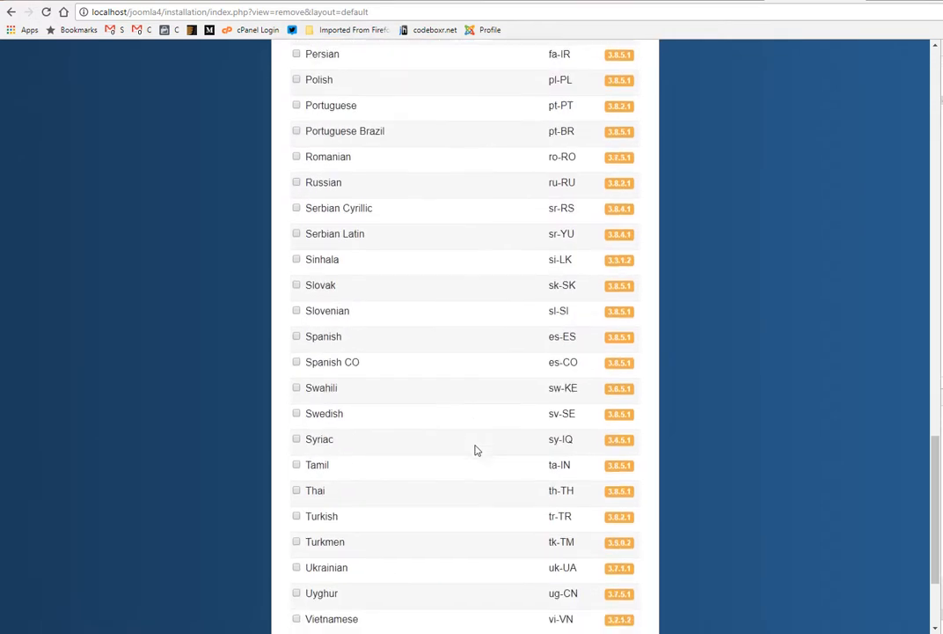
scroll(476, 450, "down", 3)
left_click(457, 541)
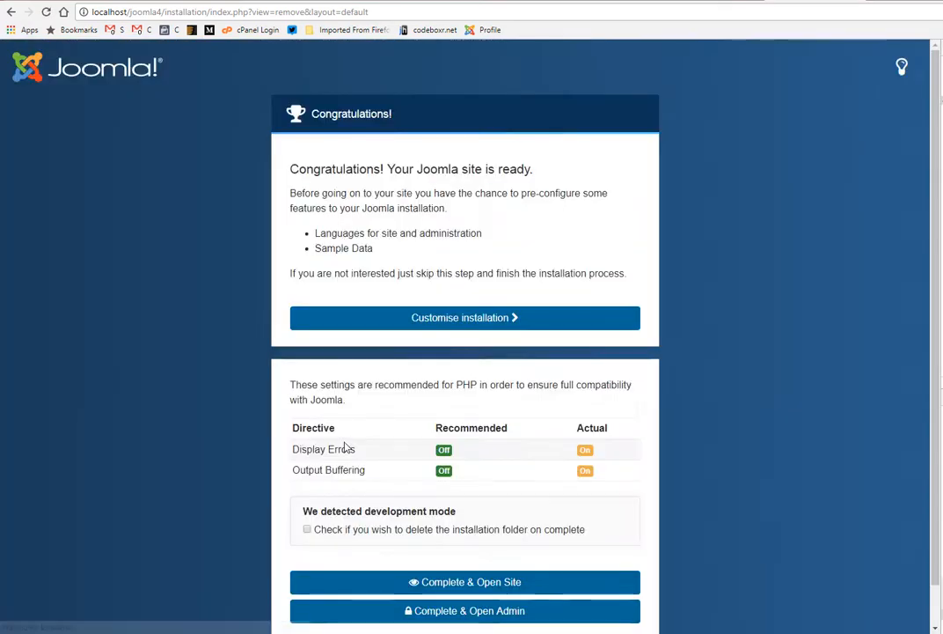
Step: Reopen the installation customisation, skip the language packages and install the sample data
scroll(345, 443, "down", 1)
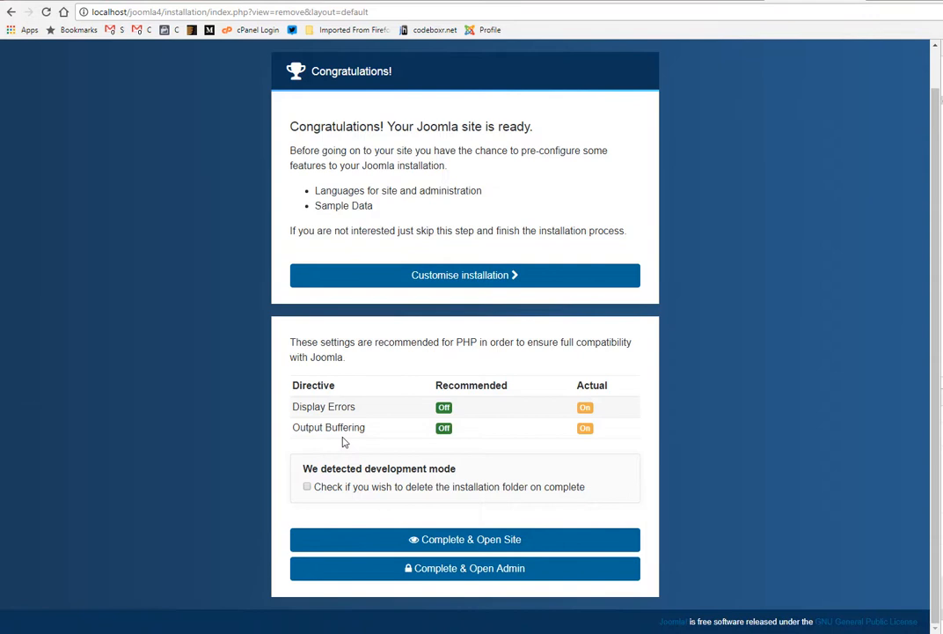
left_click(467, 276)
scroll(522, 489, "down", 15)
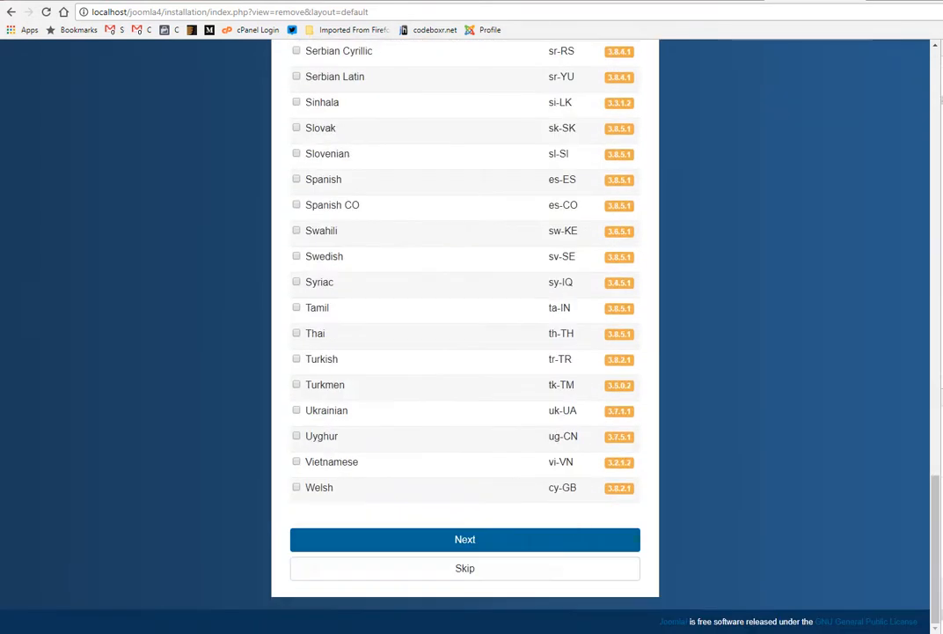
left_click(460, 570)
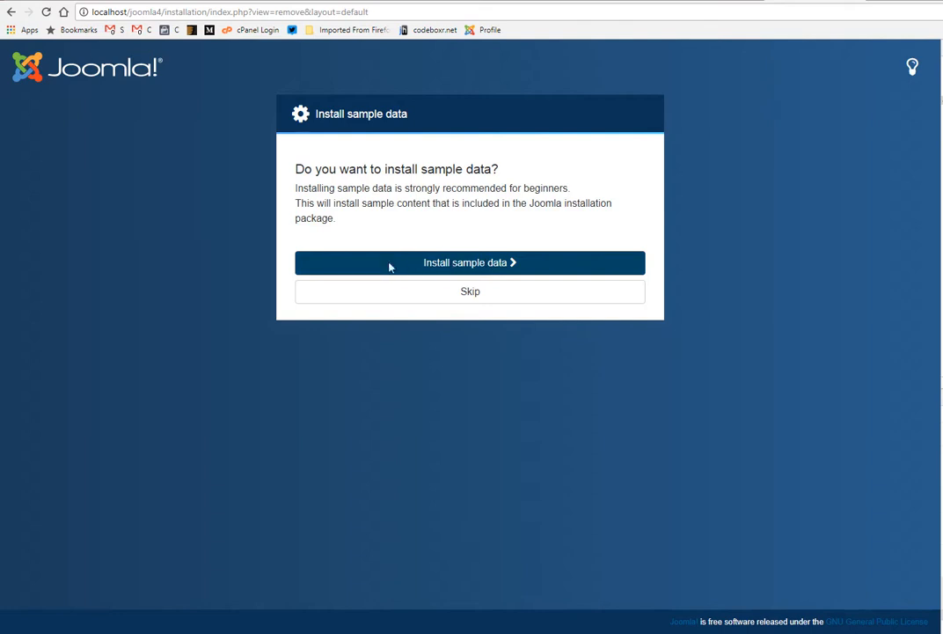
left_click(533, 265)
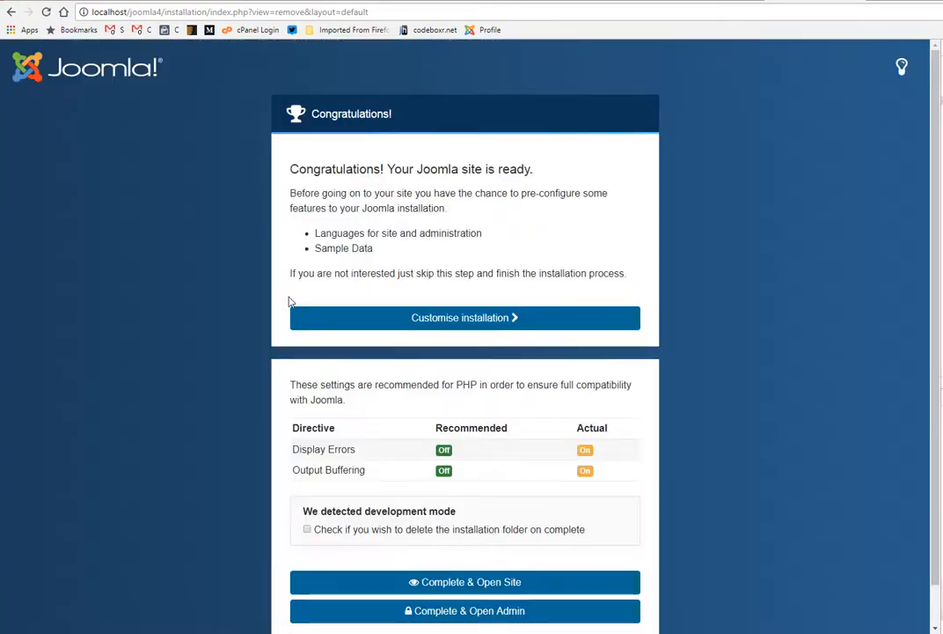
Step: Mark the installation folder for deletion on completion, complete the installation and open the administrator site
scroll(290, 302, "down", 1)
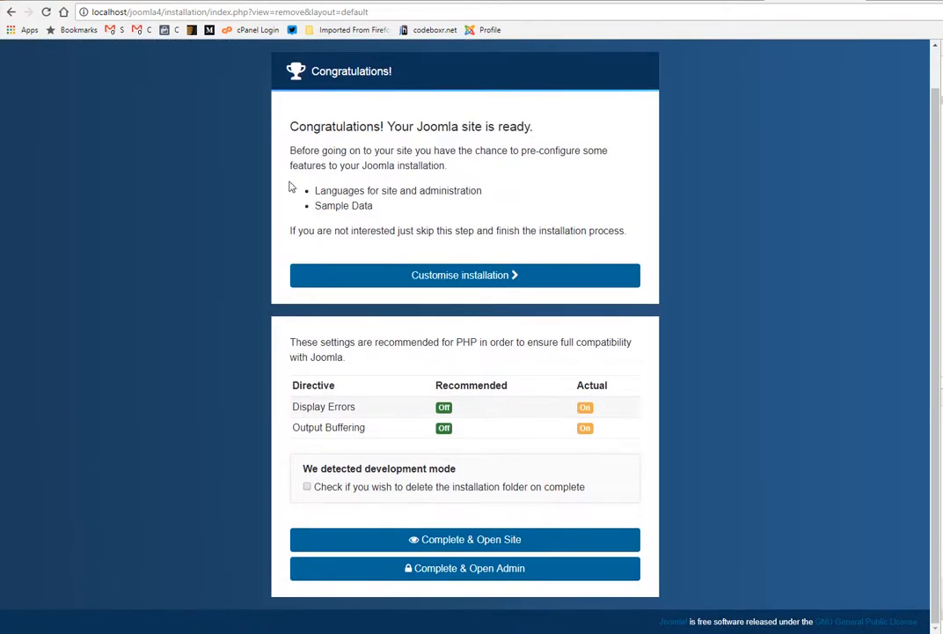
left_click_drag(380, 205, 319, 197)
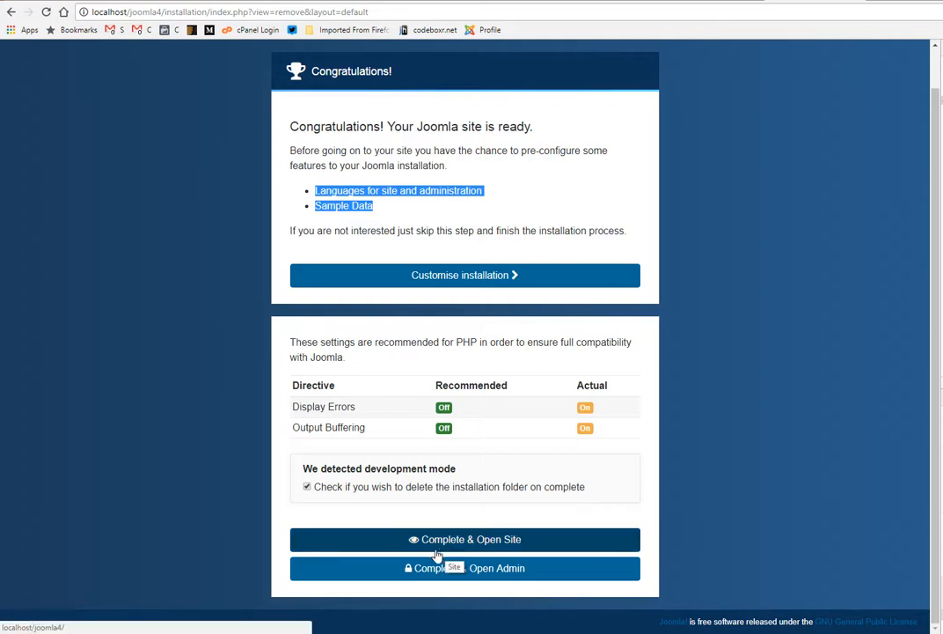
left_click(484, 572)
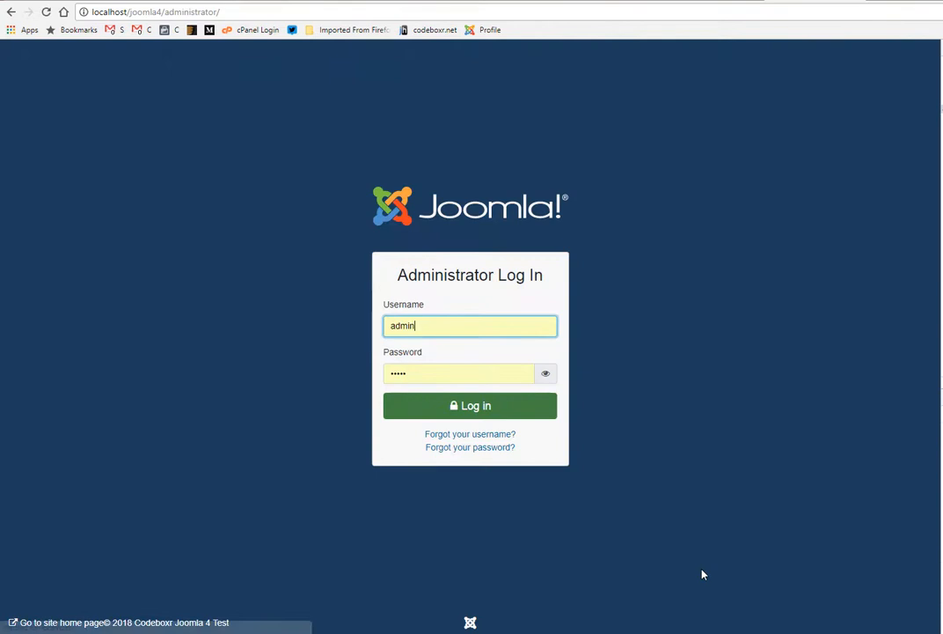
Step: Replace the prefilled administrator password with the account password and log in to the Joomla administration
left_click_drag(439, 374, 353, 380)
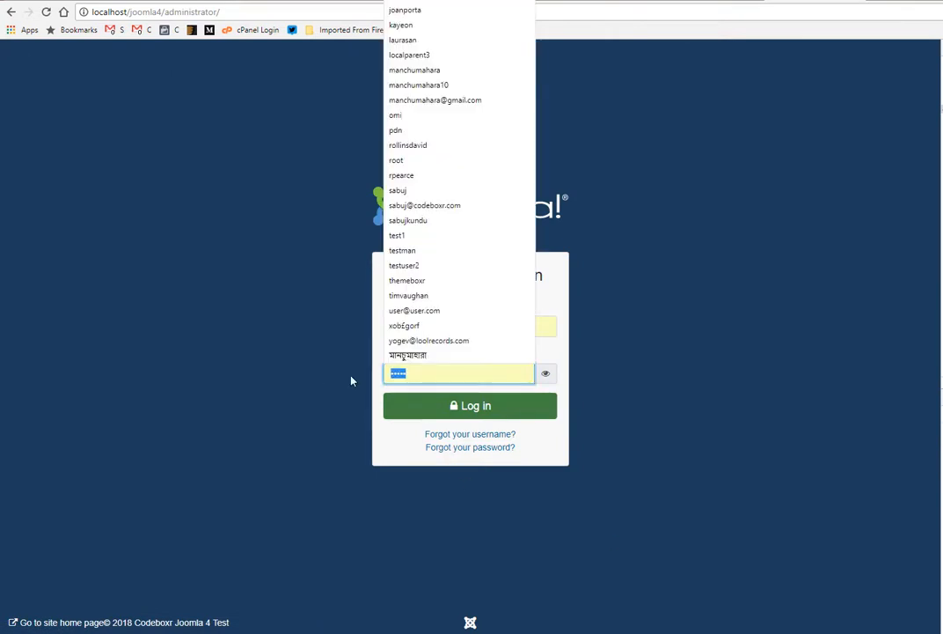
type("•••••")
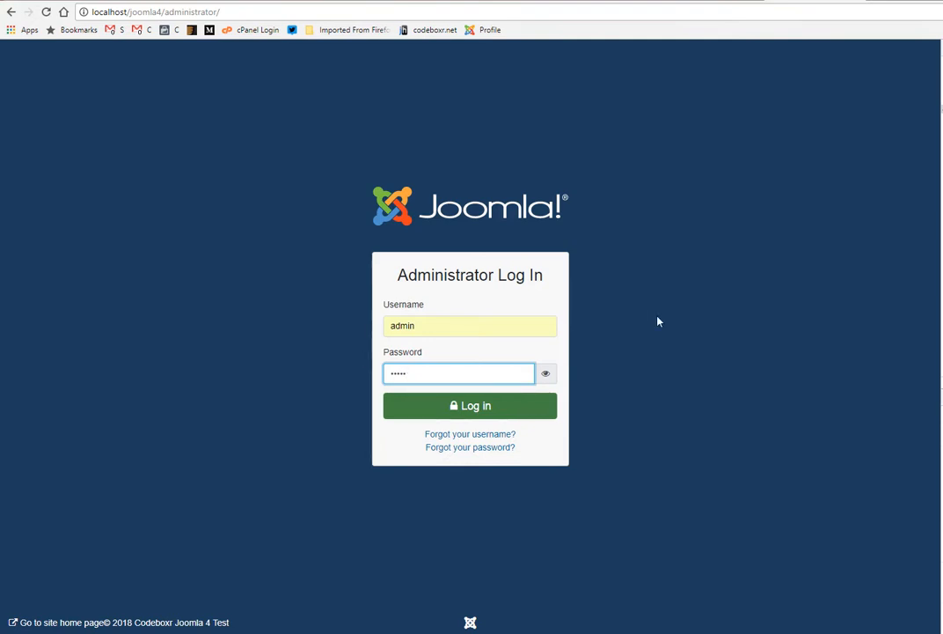
left_click(491, 410)
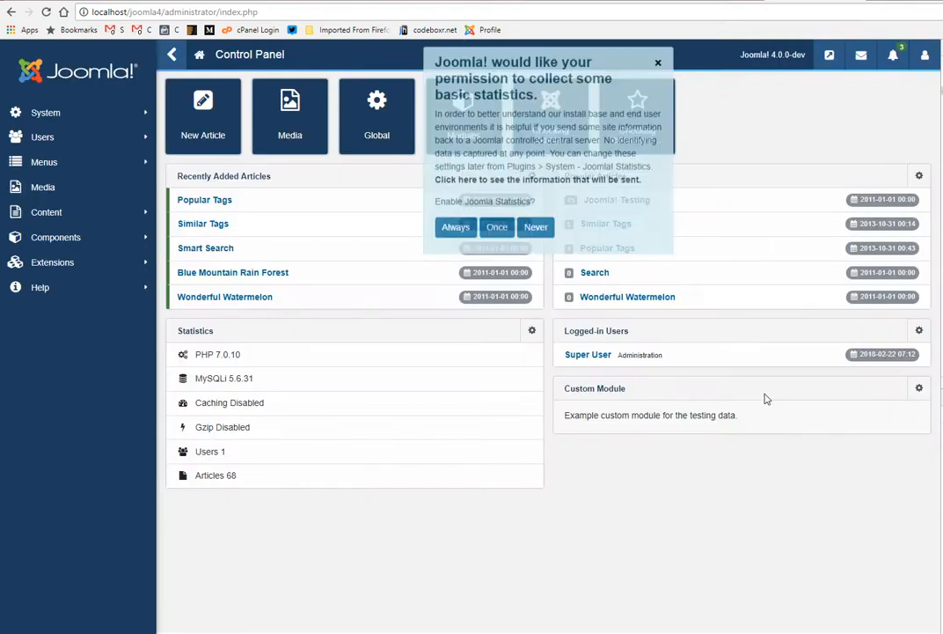
Step: Dismiss the statistics request, open the Global Configuration and refuse the statistics collection with Never
left_click(658, 66)
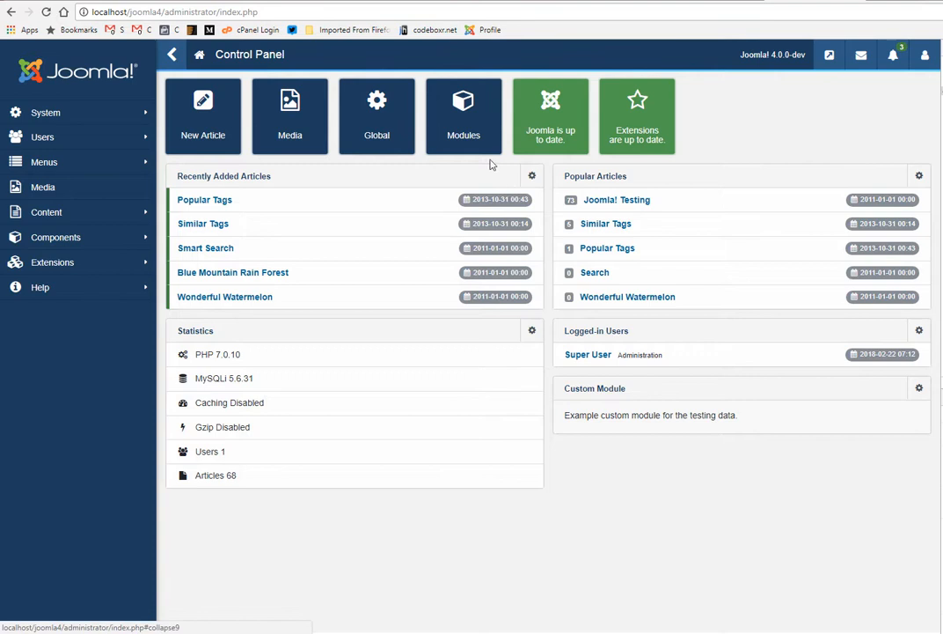
left_click(375, 129)
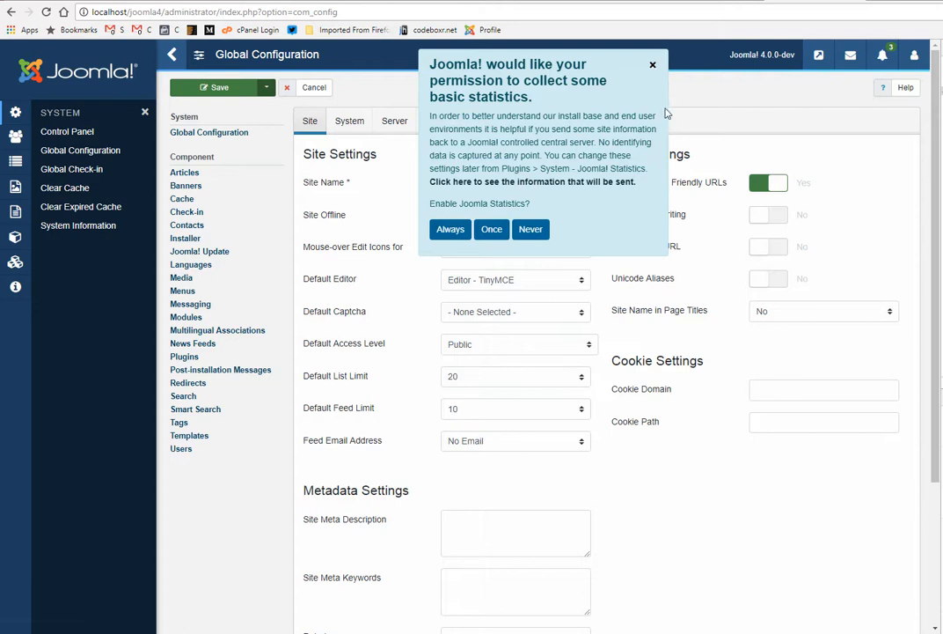
left_click(544, 234)
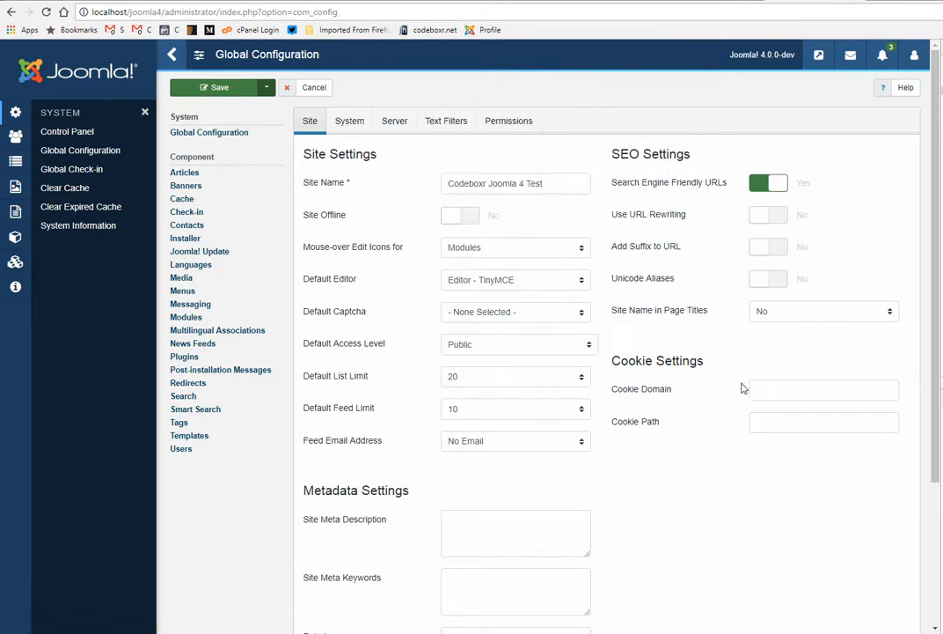
Step: Examine the Site, System, Server, Text Filters and Permissions settings in the Global Configuration
left_click(355, 125)
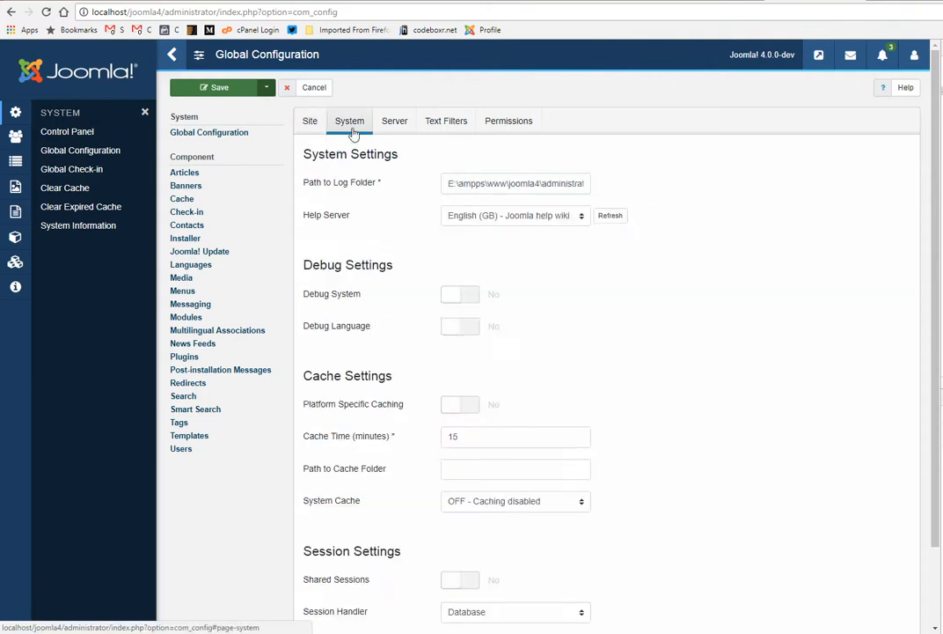
left_click(395, 127)
left_click(322, 127)
left_click(348, 130)
left_click(395, 125)
left_click(458, 128)
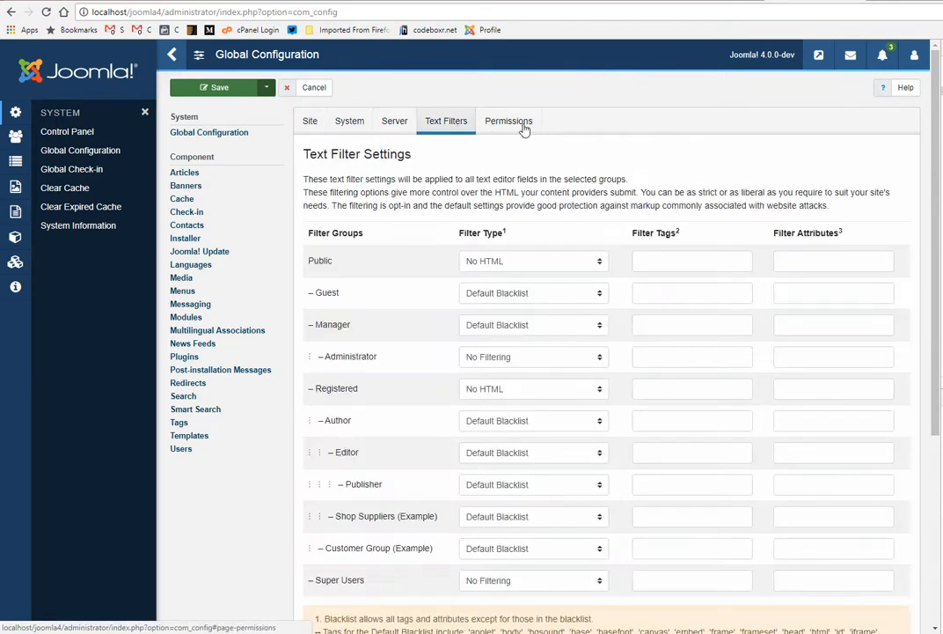
left_click(524, 128)
scroll(638, 451, "down", 3)
scroll(617, 442, "up", 3)
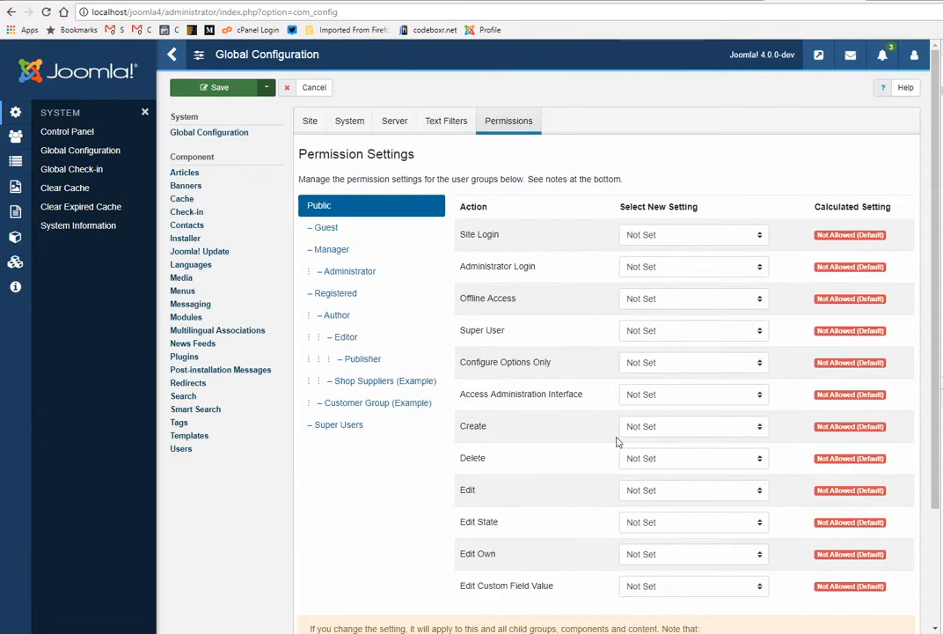
left_click(311, 124)
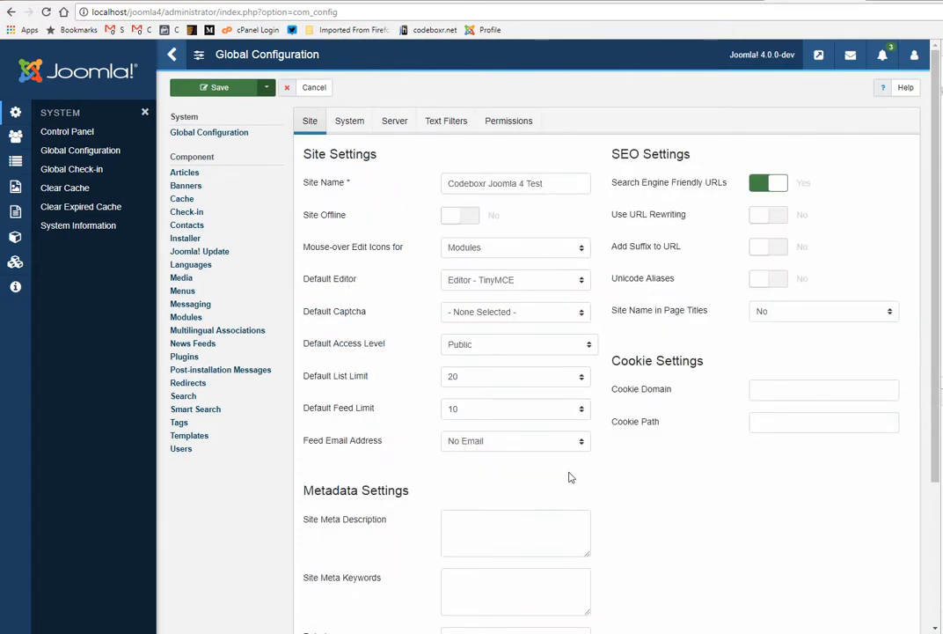
left_click(351, 122)
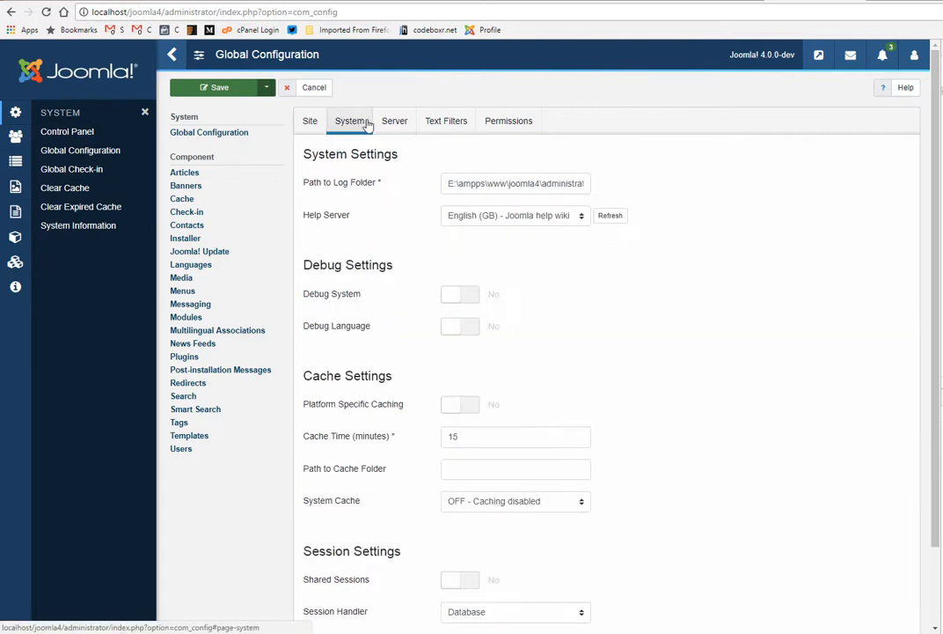
left_click(394, 121)
left_click(448, 128)
left_click(515, 123)
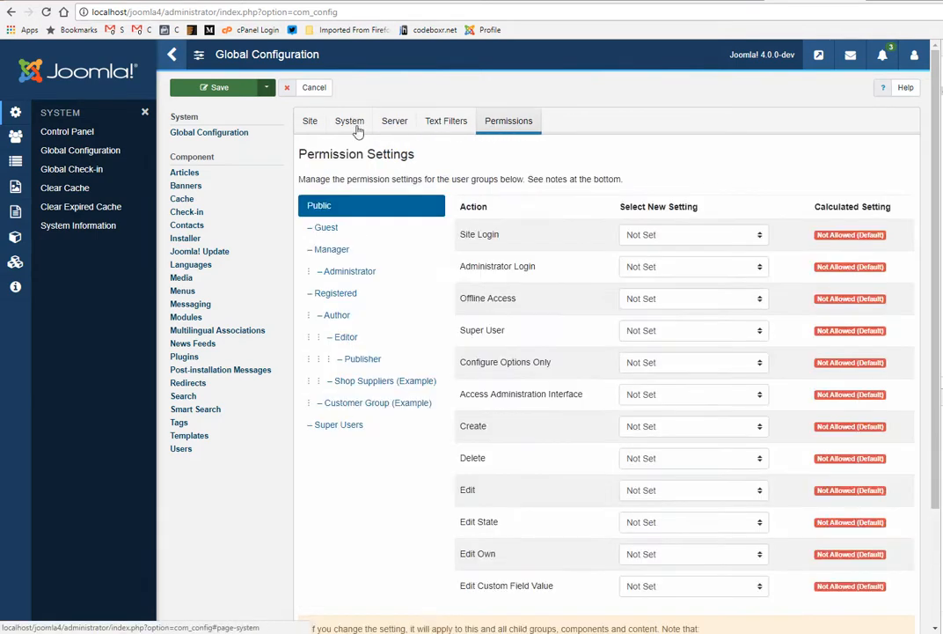
left_click(310, 123)
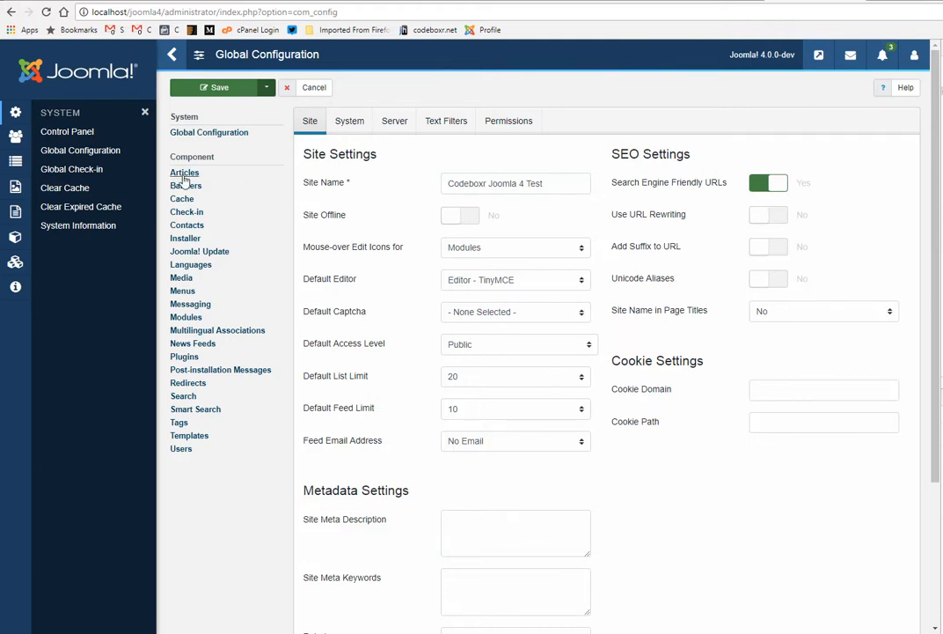
Step: Save the global configuration and open the Global Check-in maintenance page
left_click(246, 88)
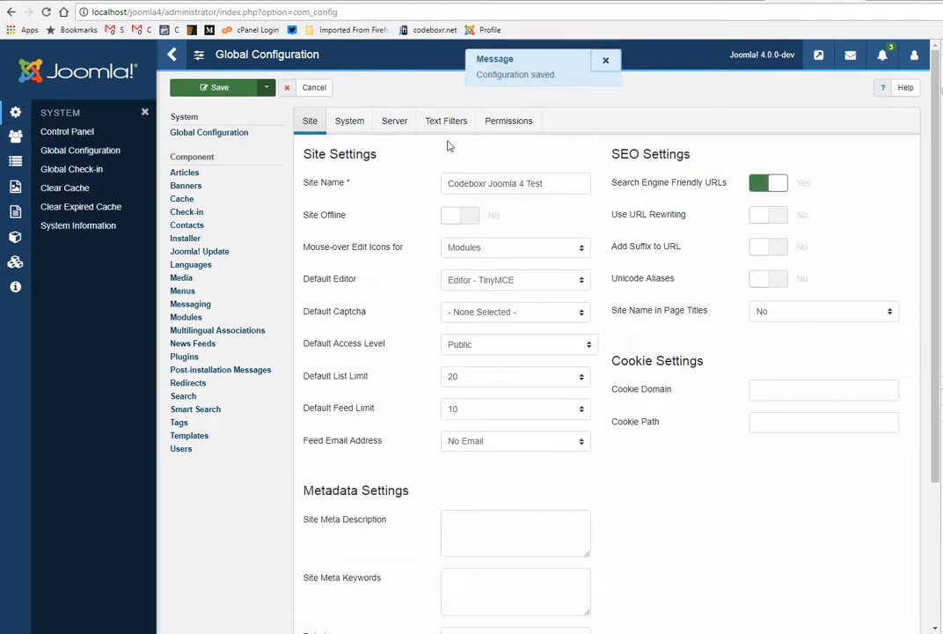
left_click(66, 167)
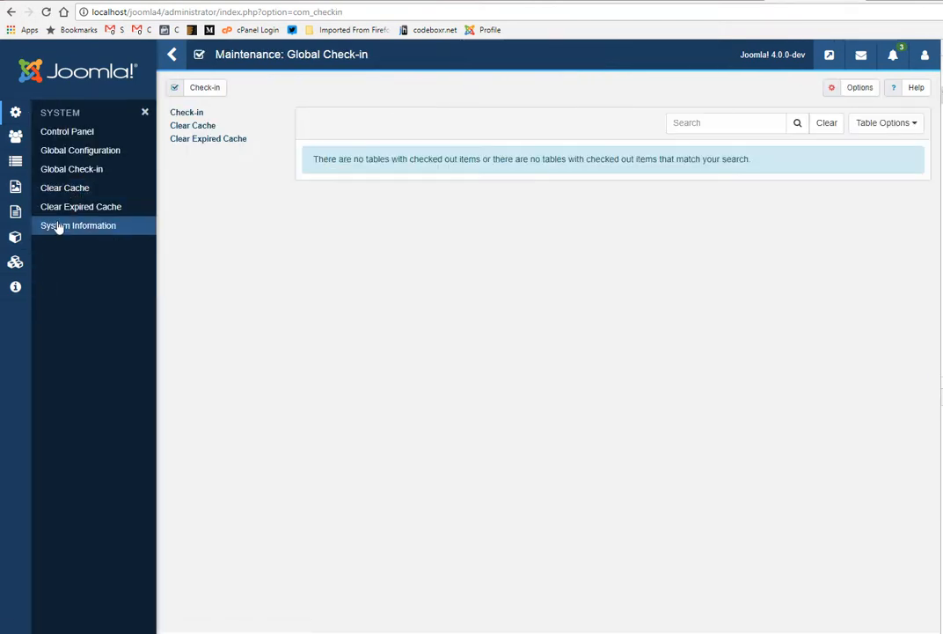
Step: Look through the System, Menus and Users entries of the administrator navigation and open the user management list
left_click(171, 55)
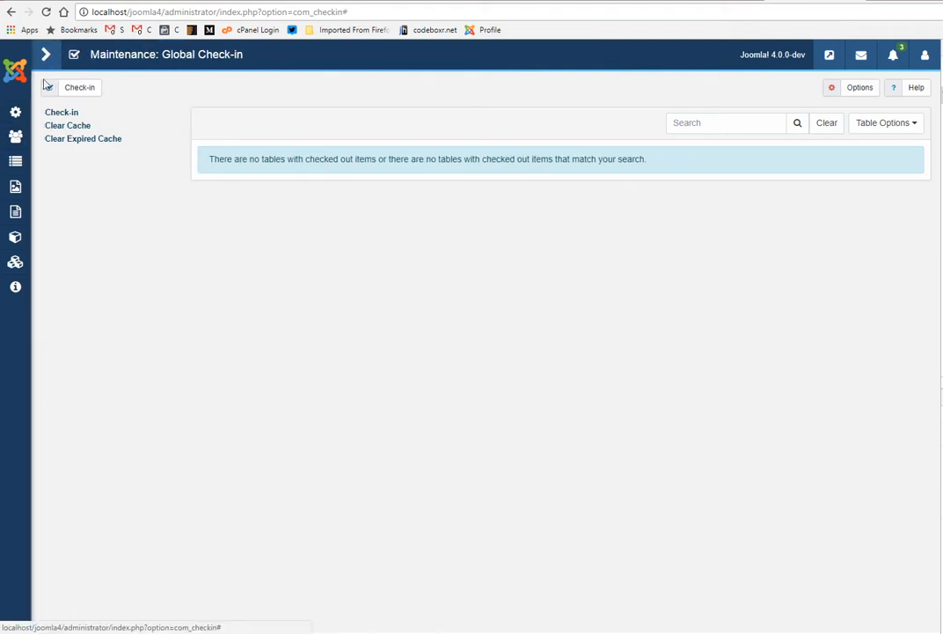
left_click(15, 112)
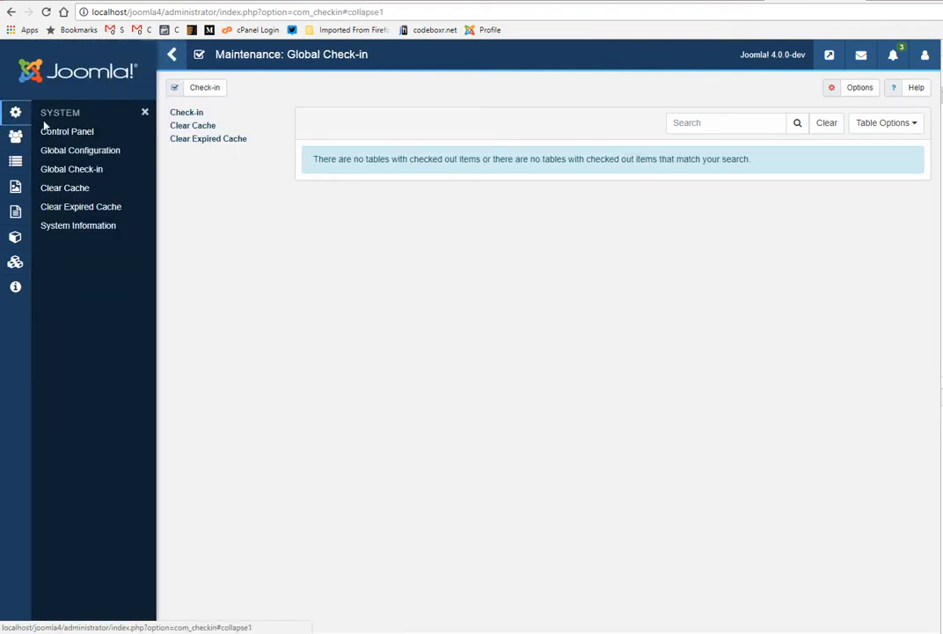
left_click(16, 161)
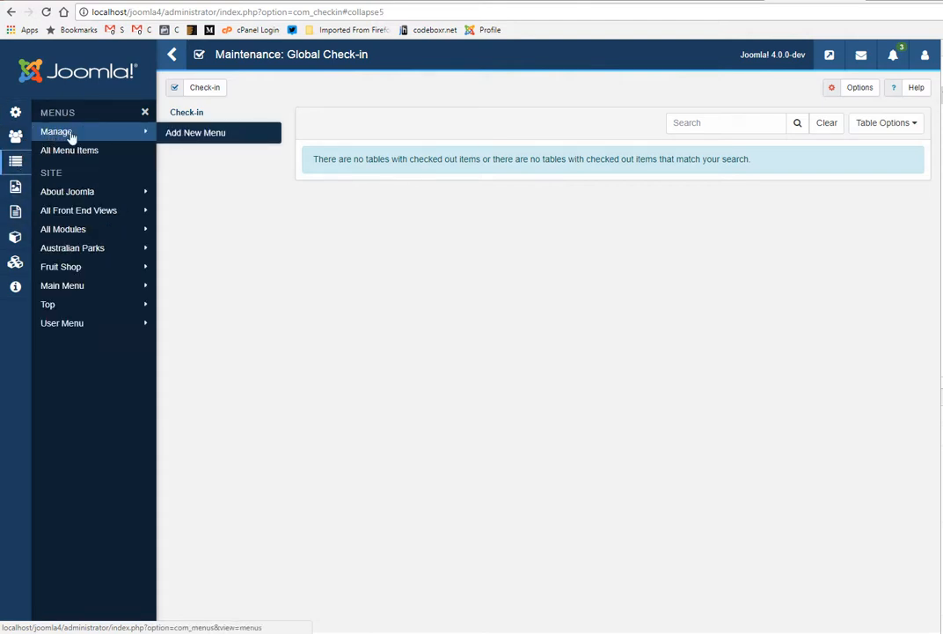
left_click(17, 138)
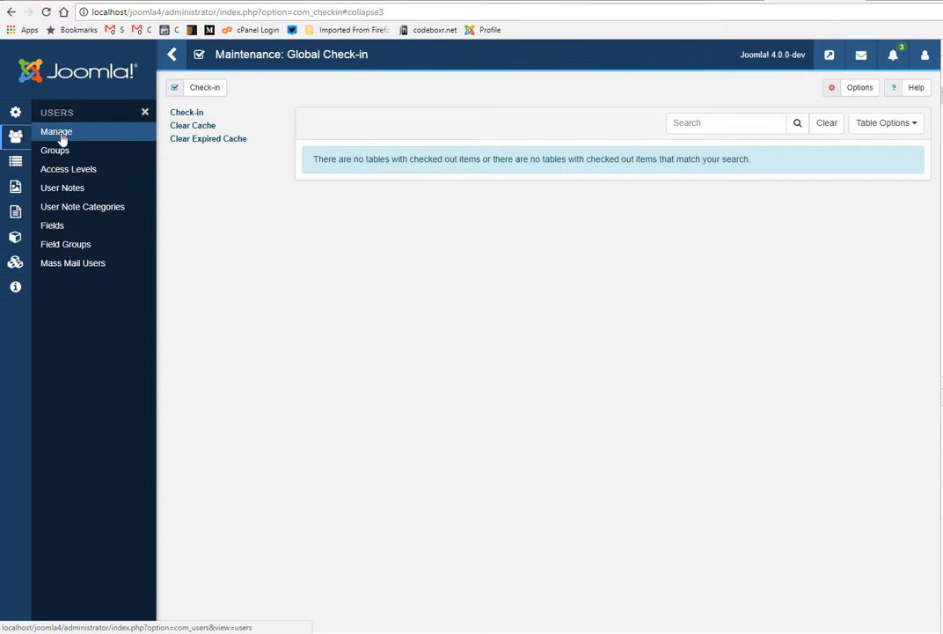
left_click(64, 134)
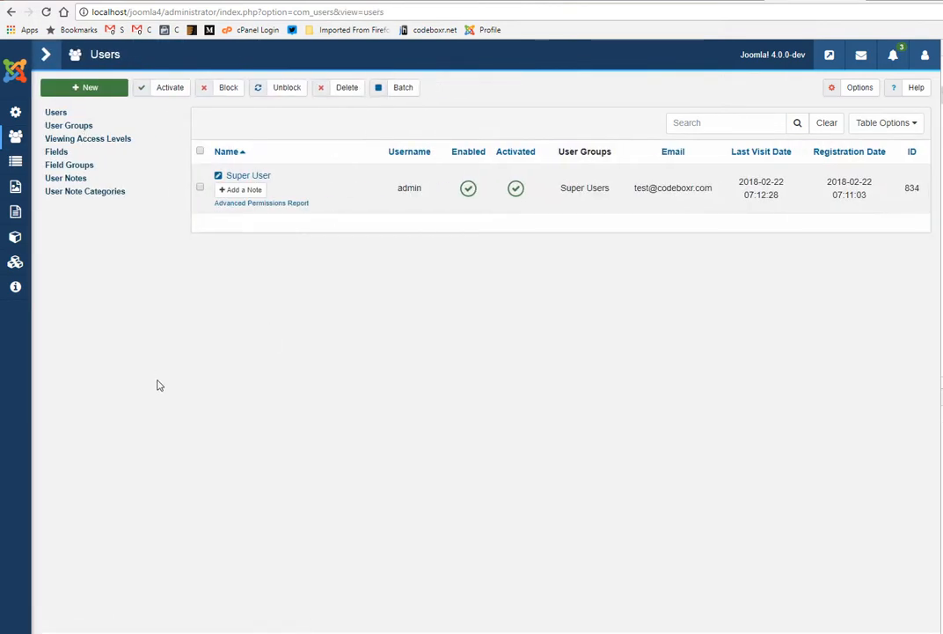
Step: Expand and collapse the administrator sidebar repeatedly to compare its full and icon-only layouts, leaving it expanded
left_click(45, 54)
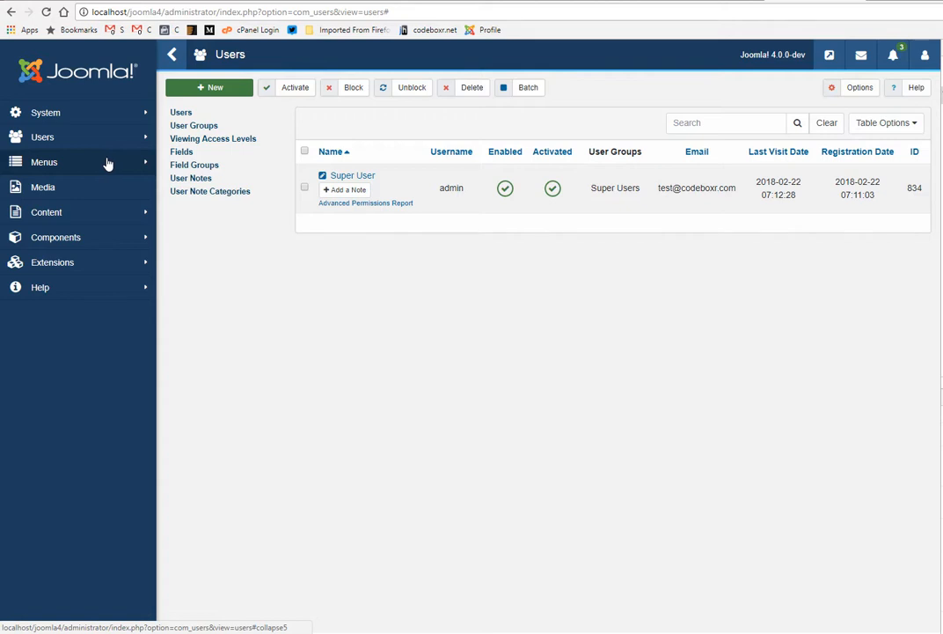
left_click(173, 55)
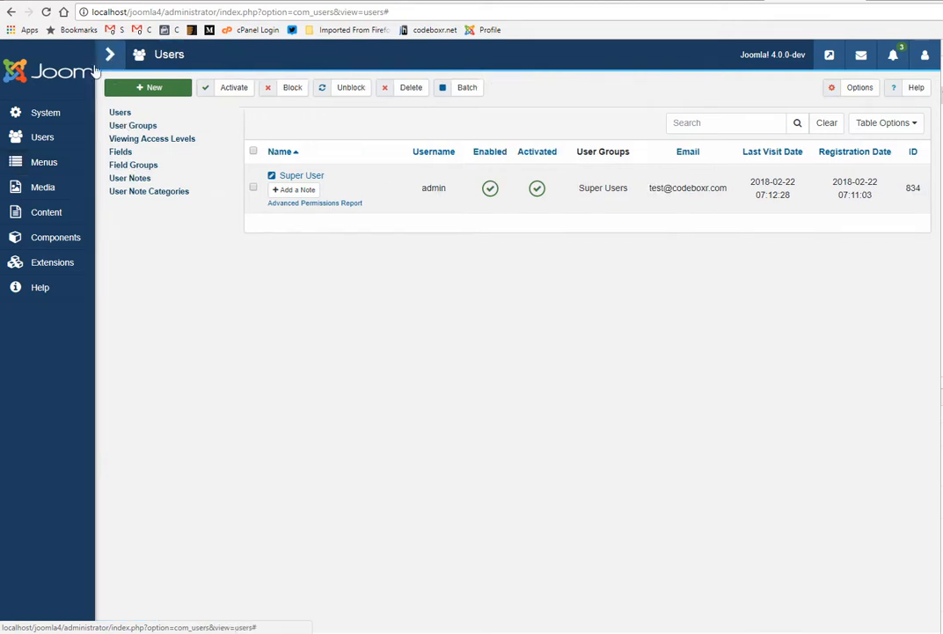
left_click(51, 57)
left_click(150, 56)
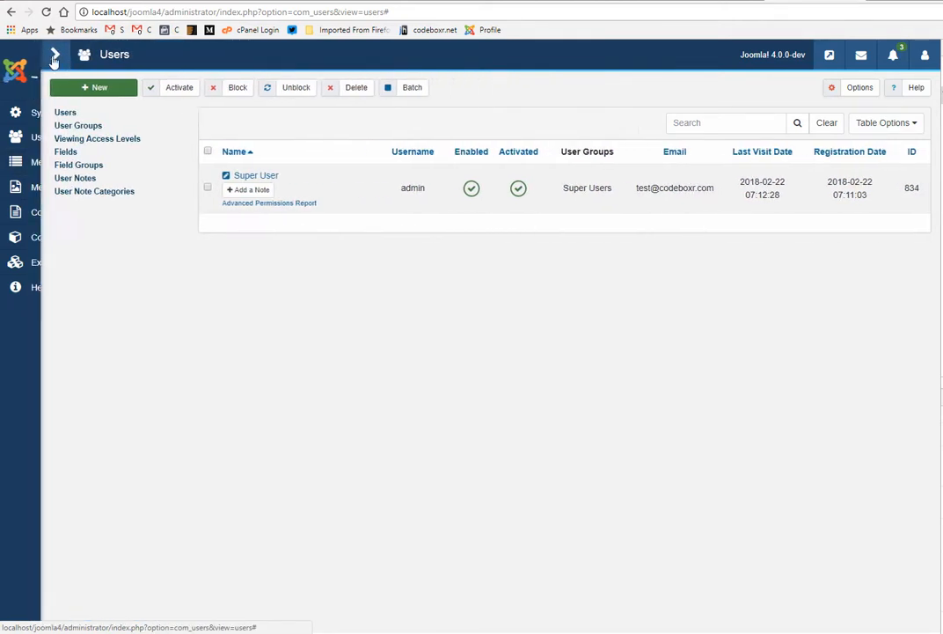
left_click(51, 56)
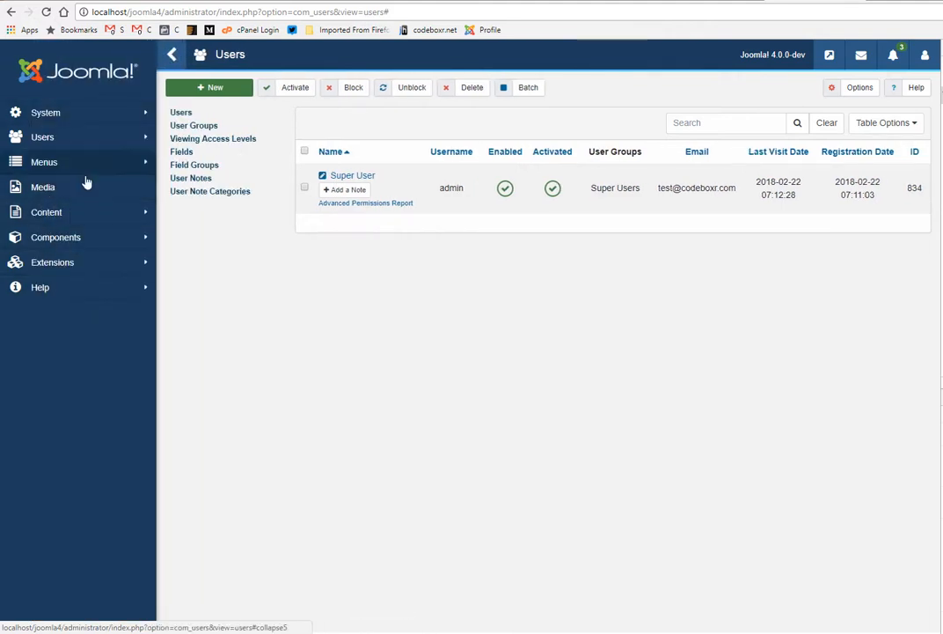
left_click(170, 56)
left_click(51, 56)
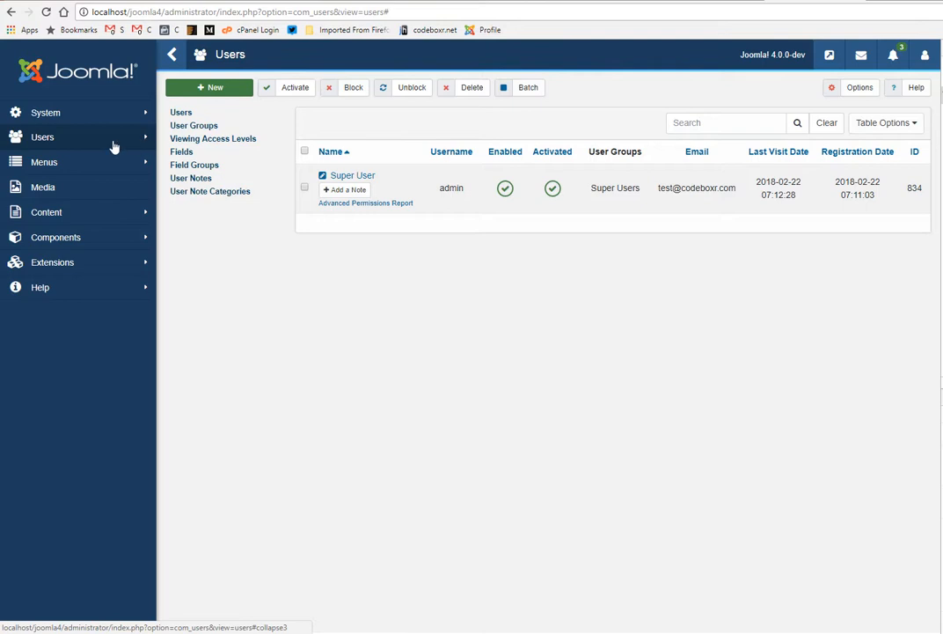
left_click(171, 56)
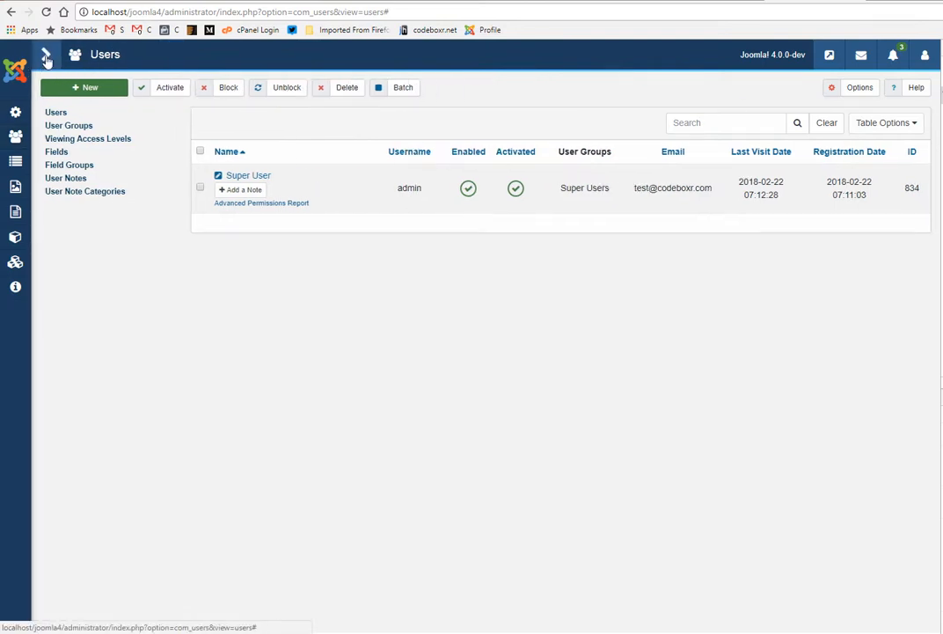
left_click(46, 56)
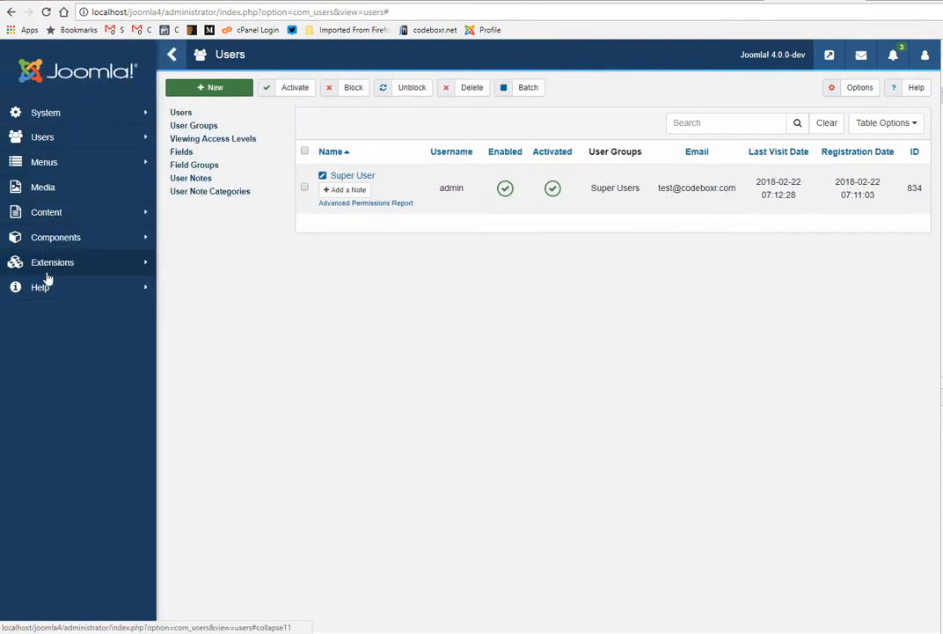
Step: Look through the Components and Extensions entries of the administrator navigation and open the extension management list
left_click(67, 244)
mouse_move(70, 150)
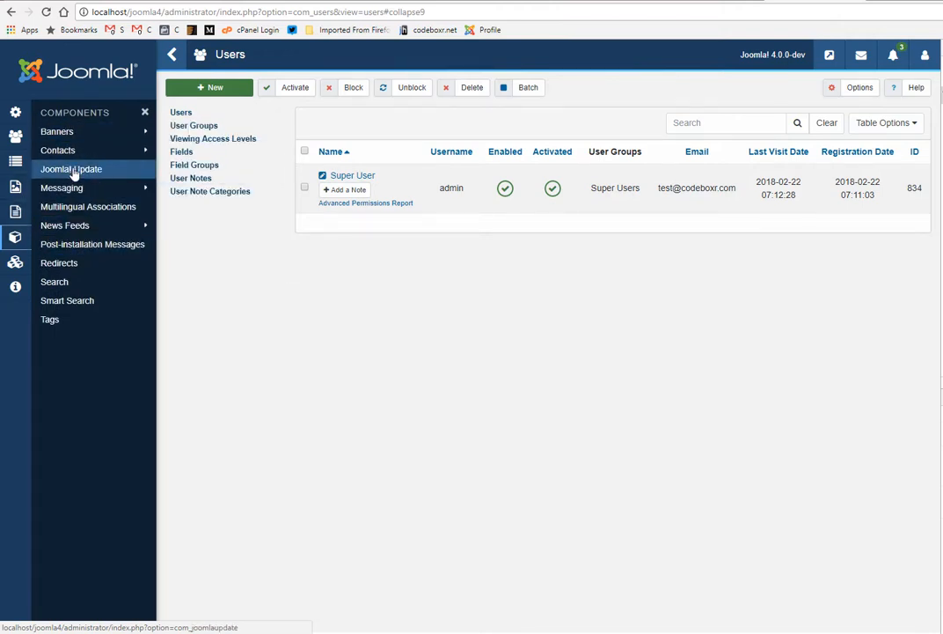
mouse_move(67, 236)
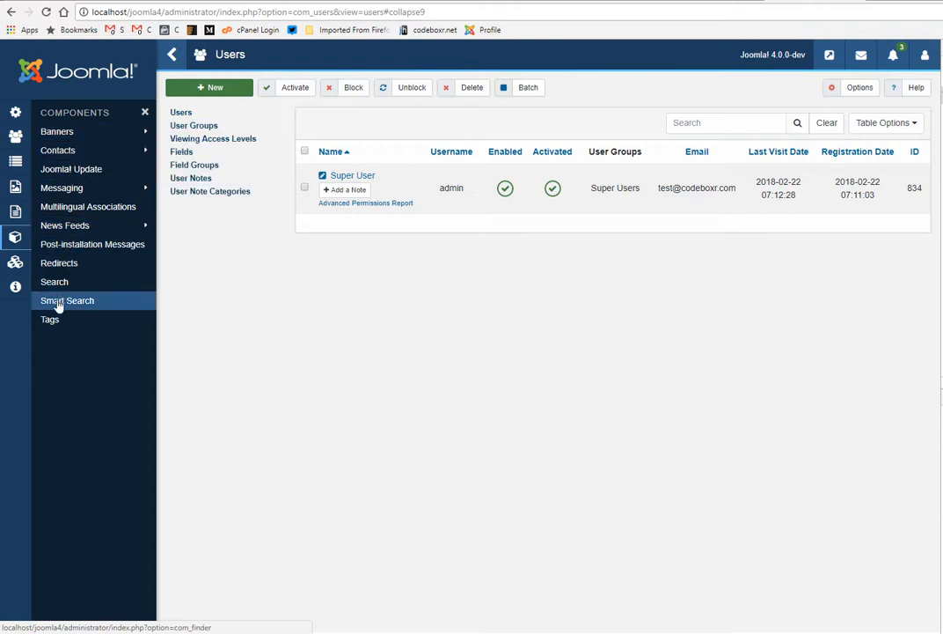
left_click(21, 267)
mouse_move(50, 131)
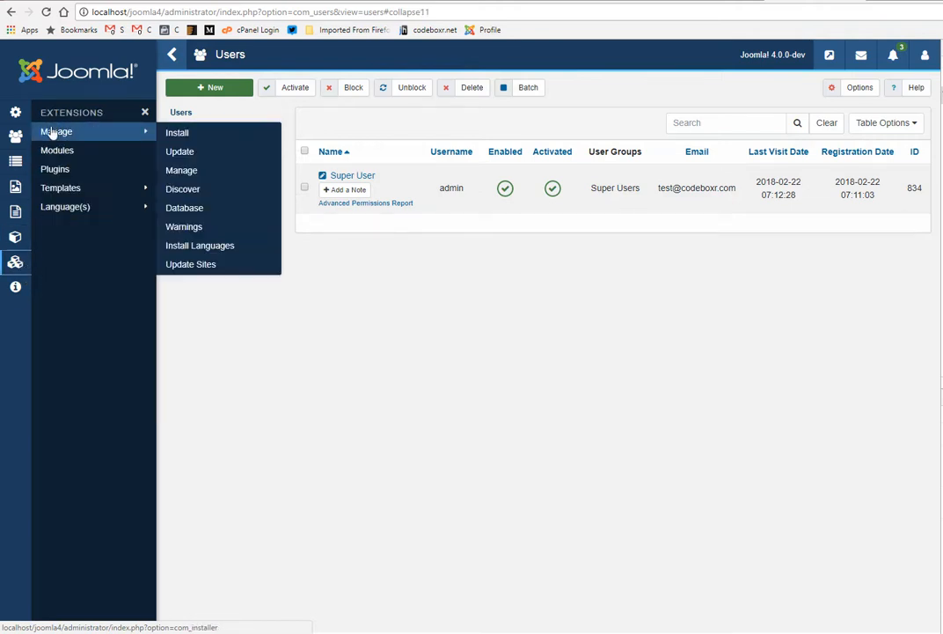
left_click(195, 180)
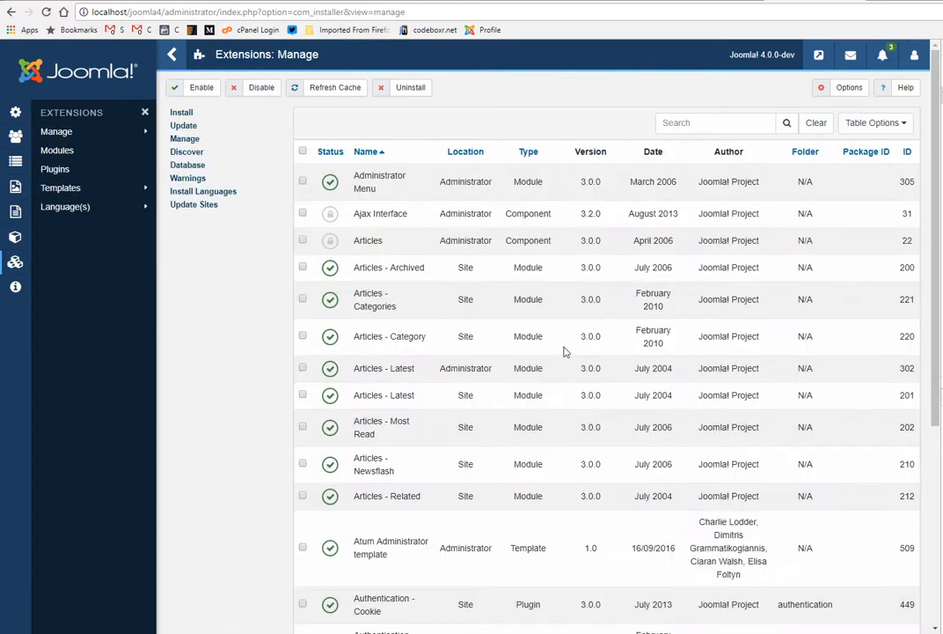
Step: Collapse the administrator sidebar and look through the first page of installed extensions
left_click(172, 53)
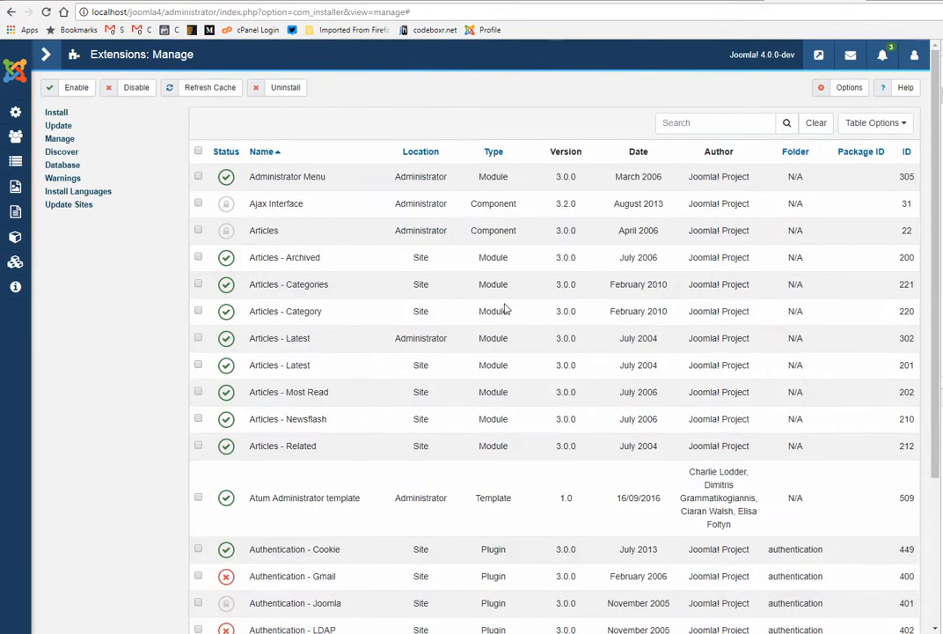
scroll(433, 317, "down", 3)
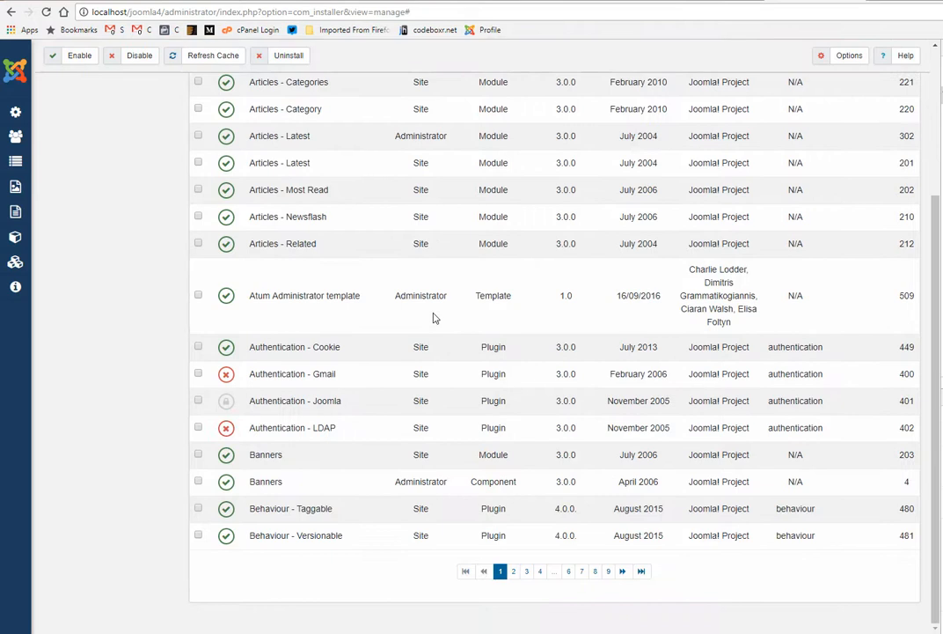
scroll(339, 368, "up", 3)
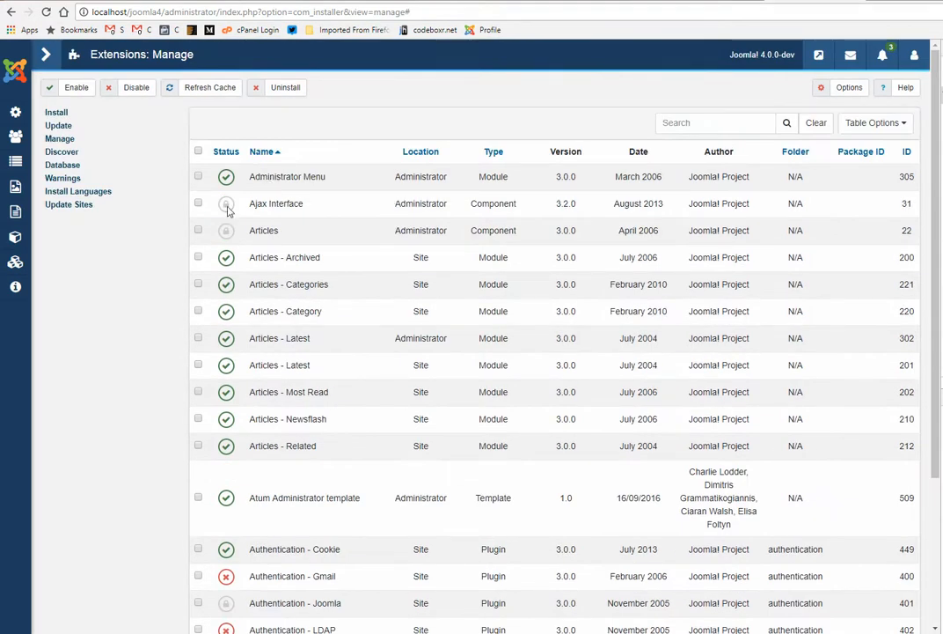
Step: Look through the Menus entries of the administrator navigation and open the Media manager
left_click(16, 161)
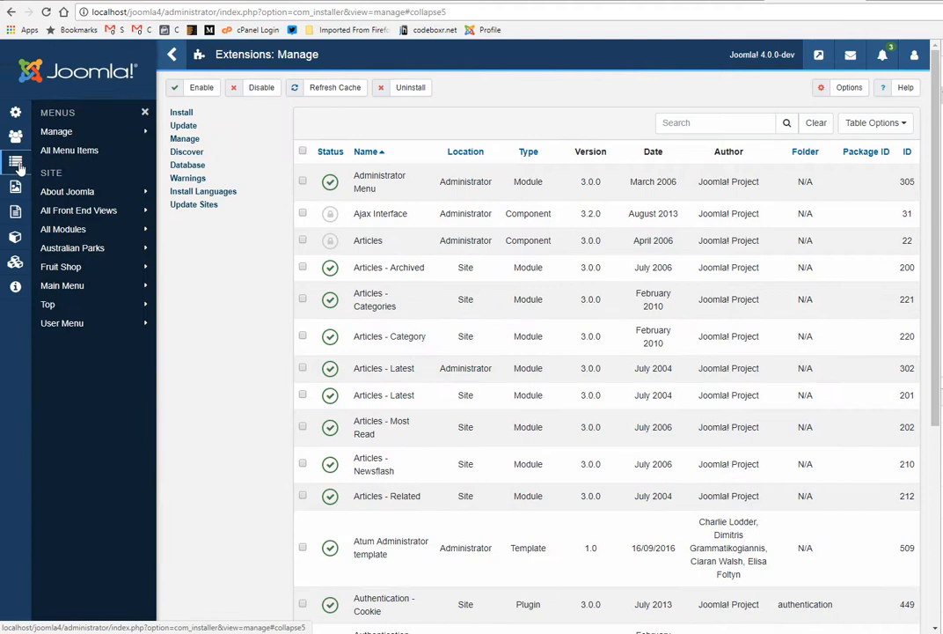
mouse_move(79, 139)
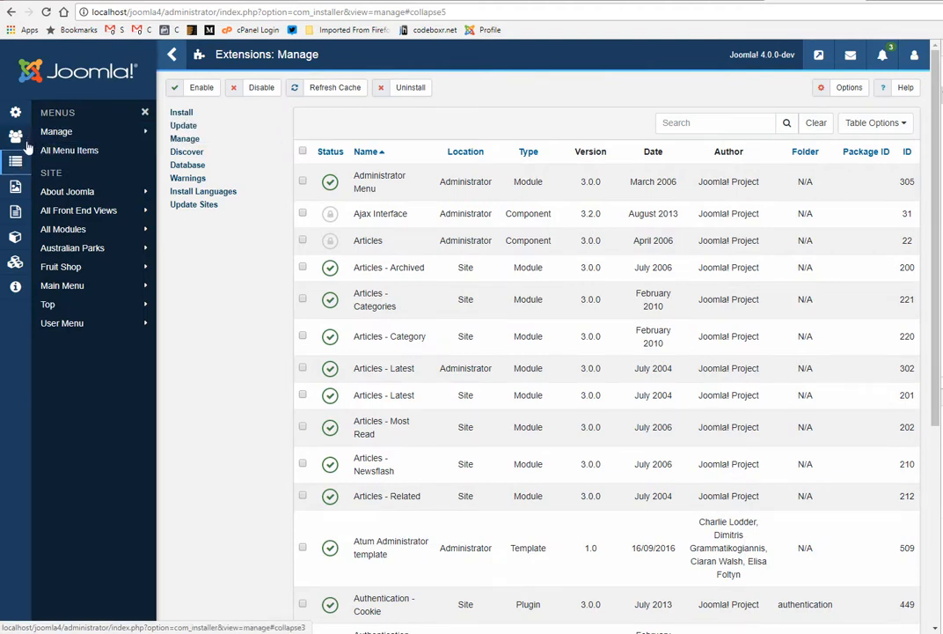
mouse_move(80, 231)
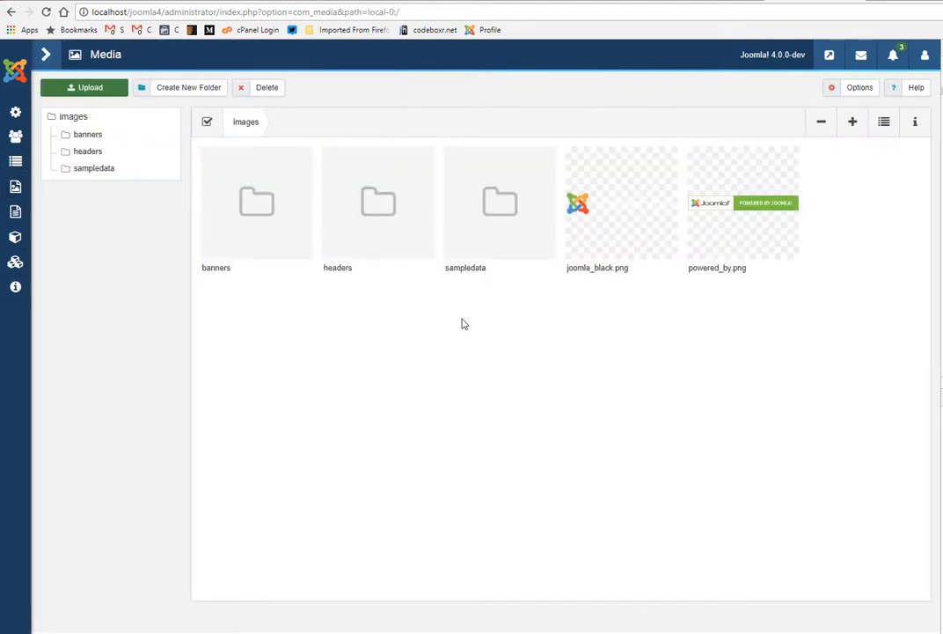
Step: Expand the administrator sidebar and view the Media options, leaving them without saving
left_click(47, 56)
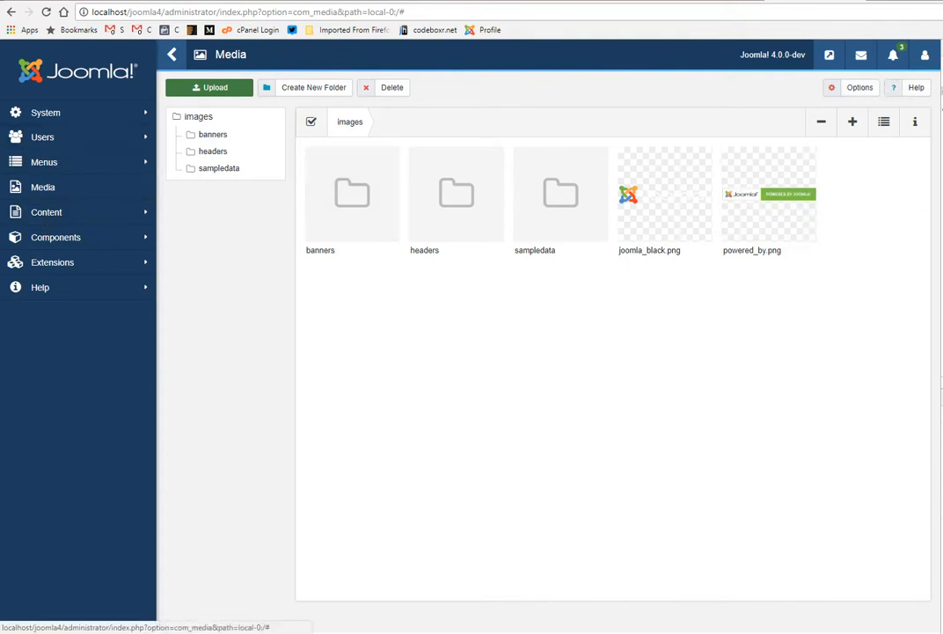
left_click(855, 87)
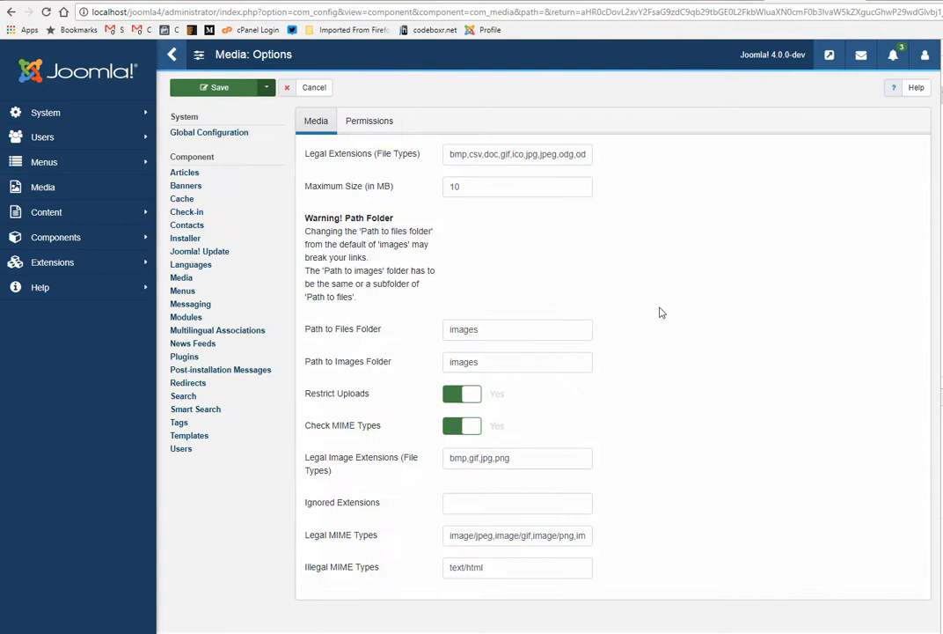
left_click(315, 88)
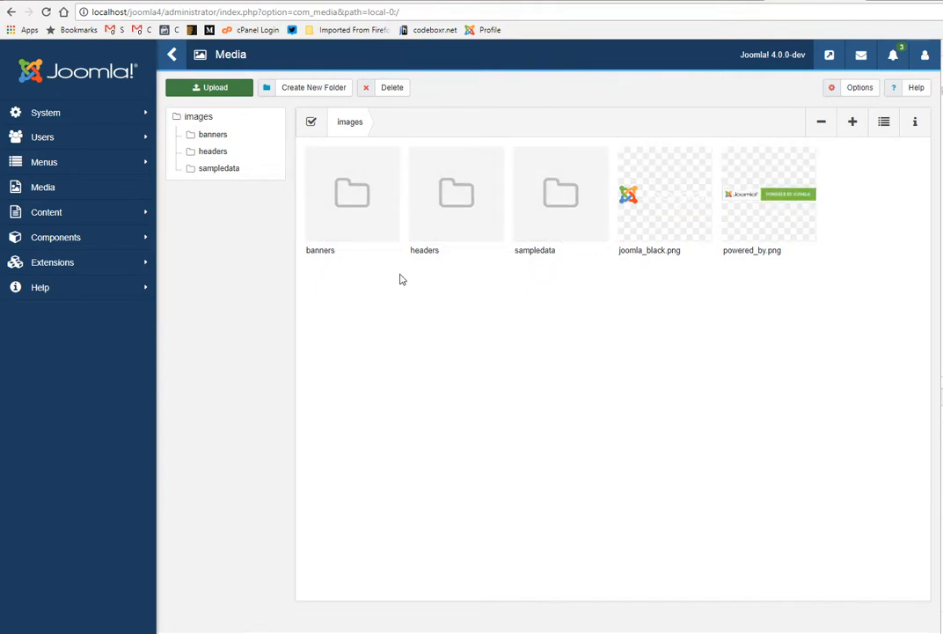
Step: Create a folder named testfolder inside the images directory of the Media manager and open it
left_click(301, 88)
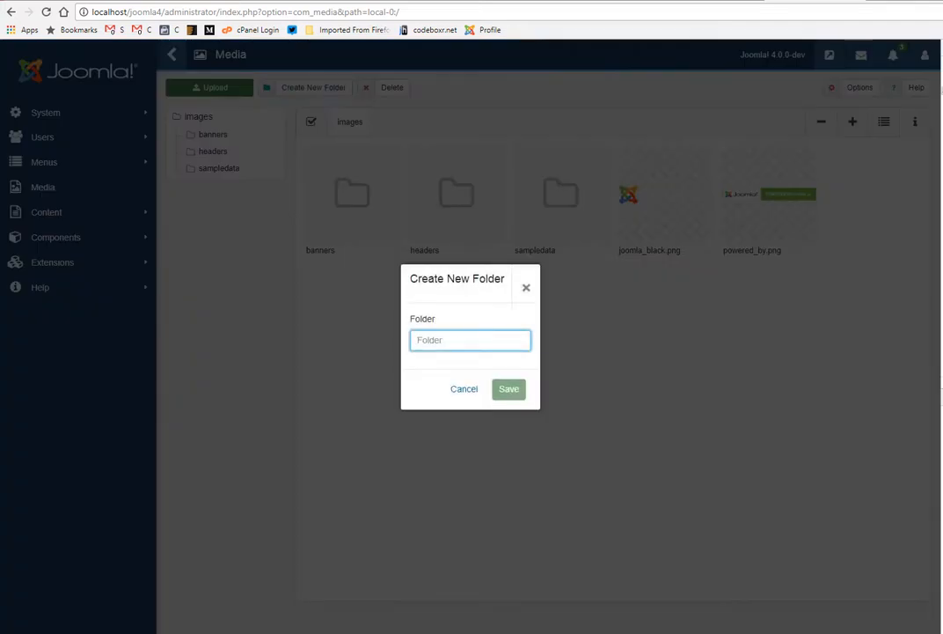
type("testfolder")
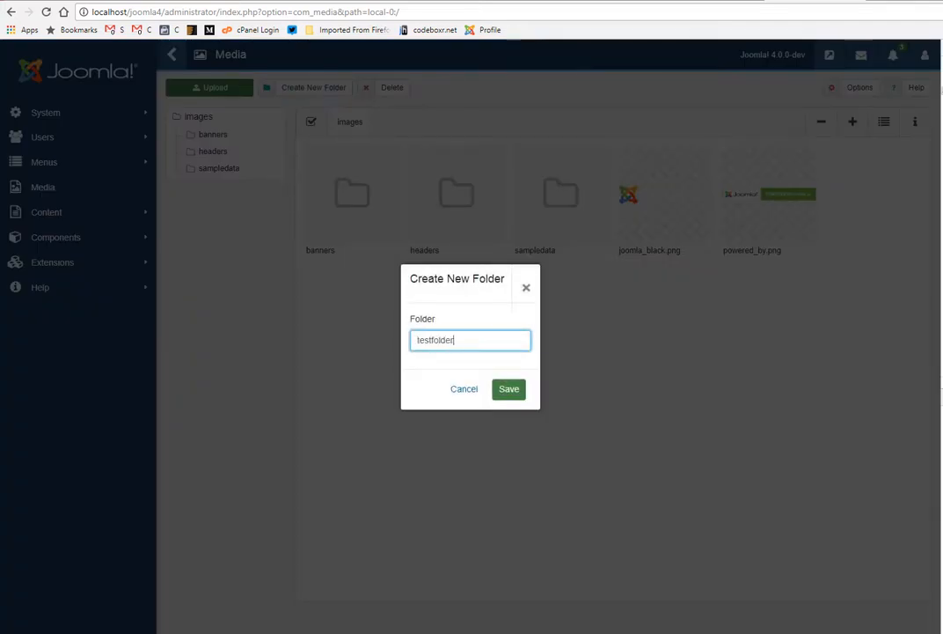
key("Return")
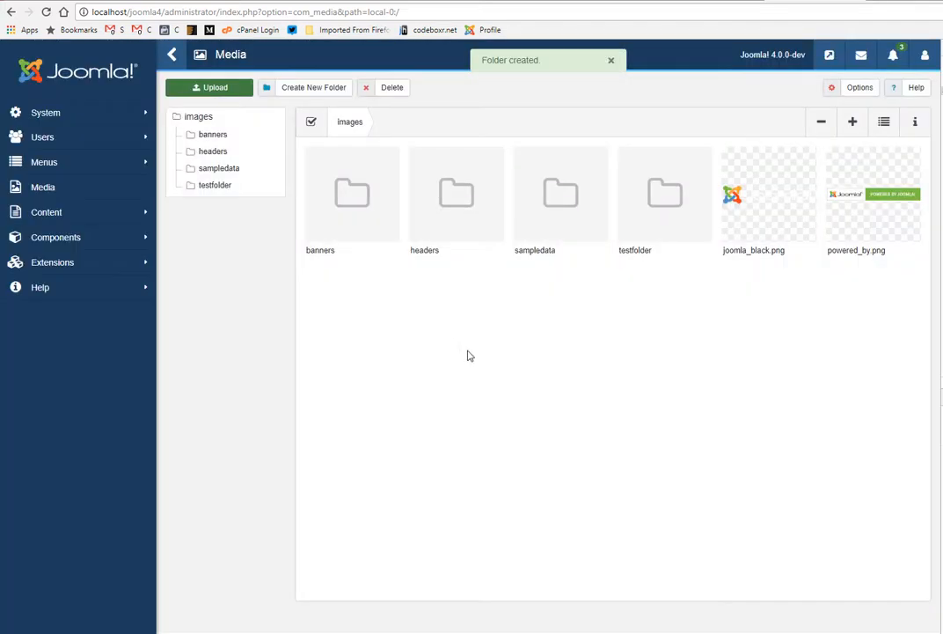
double_click(661, 215)
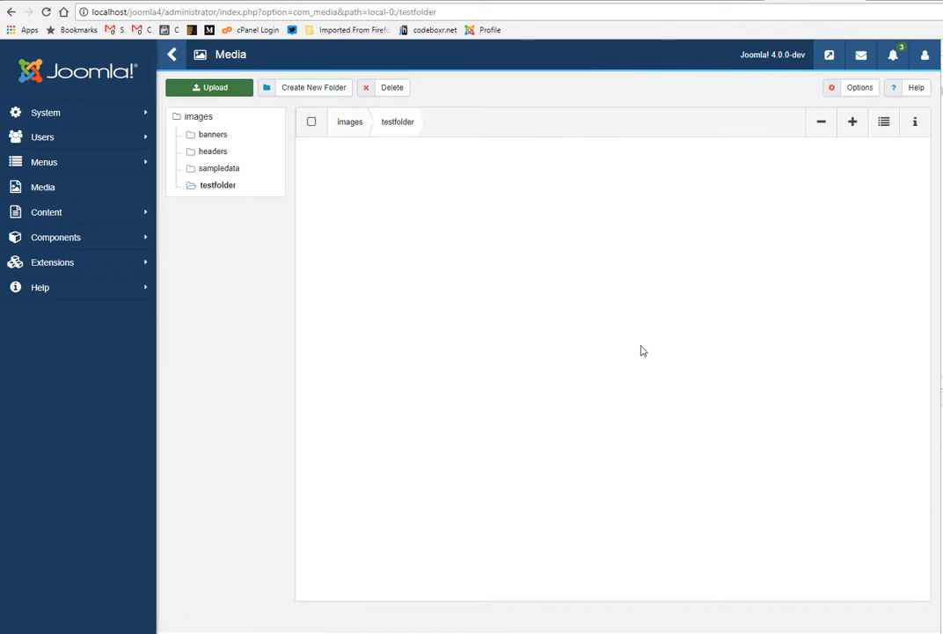
Step: Open the Articles list of the site content and look through its first page
left_click(47, 214)
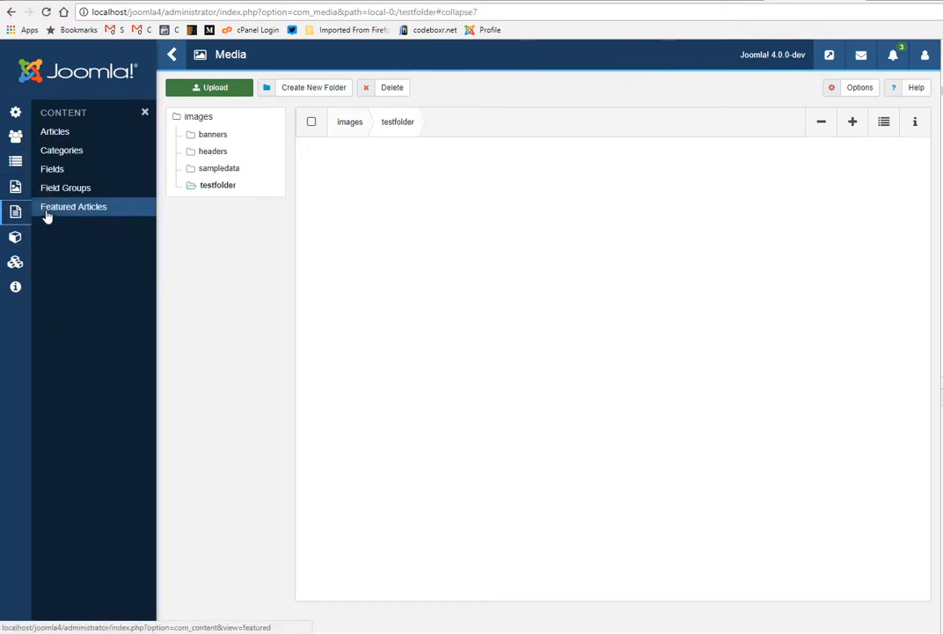
left_click(56, 132)
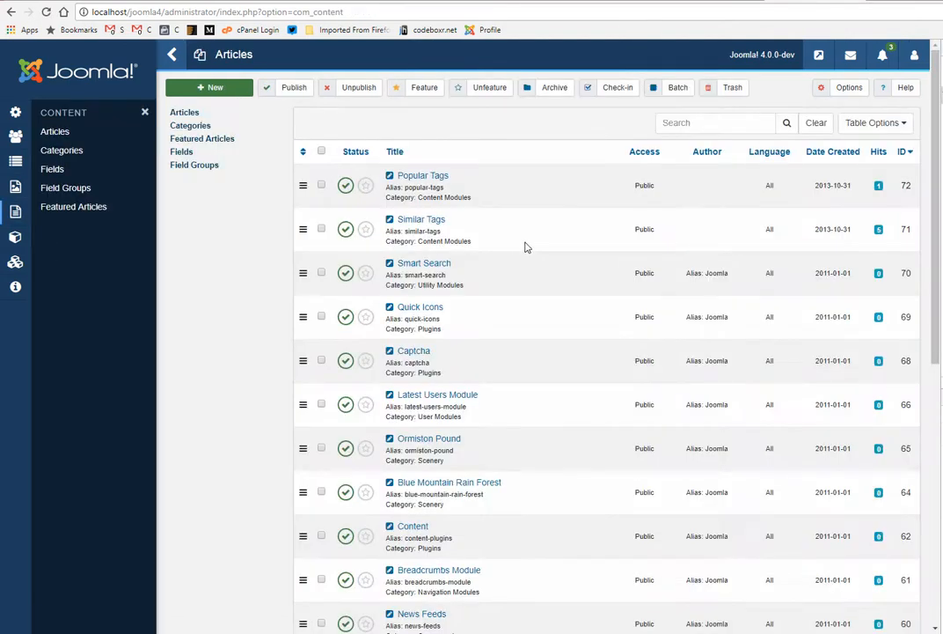
scroll(524, 247, "down", 5)
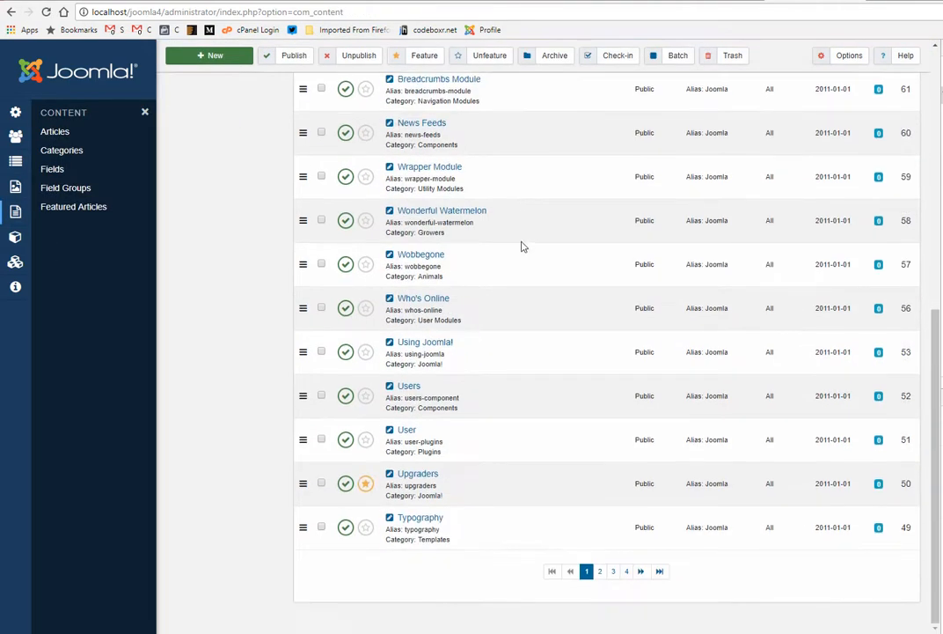
scroll(522, 247, "up", 5)
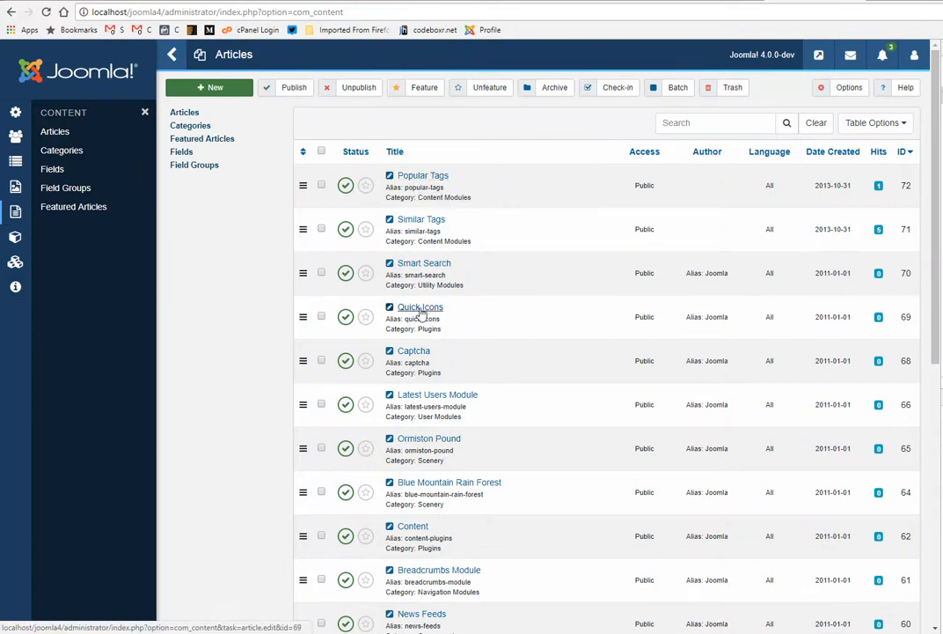
Step: Open the Latest Users Module article for editing, dismiss the warning and view its content editor
left_click(434, 396)
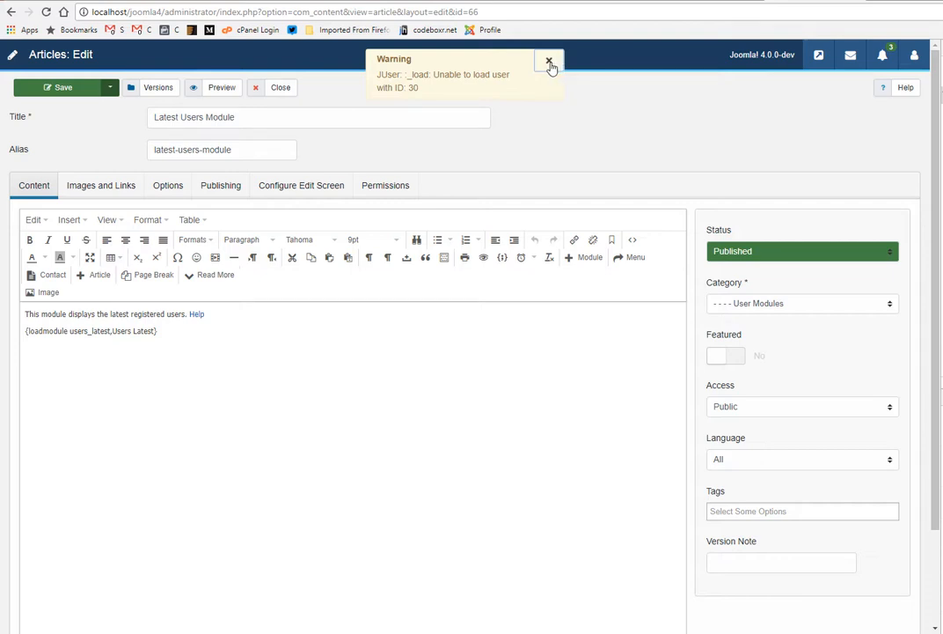
left_click(550, 64)
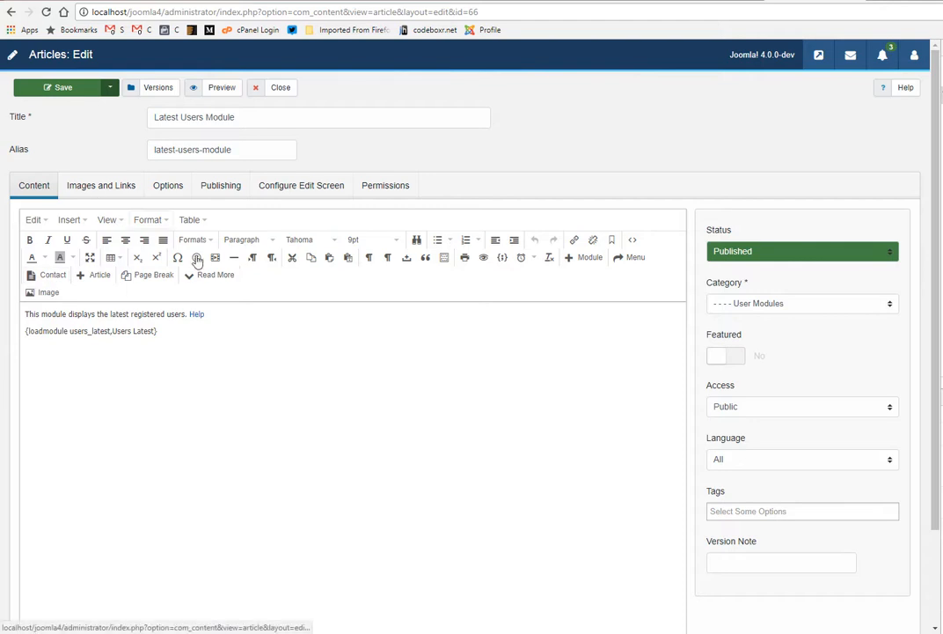
scroll(339, 345, "down", 2)
scroll(337, 341, "up", 2)
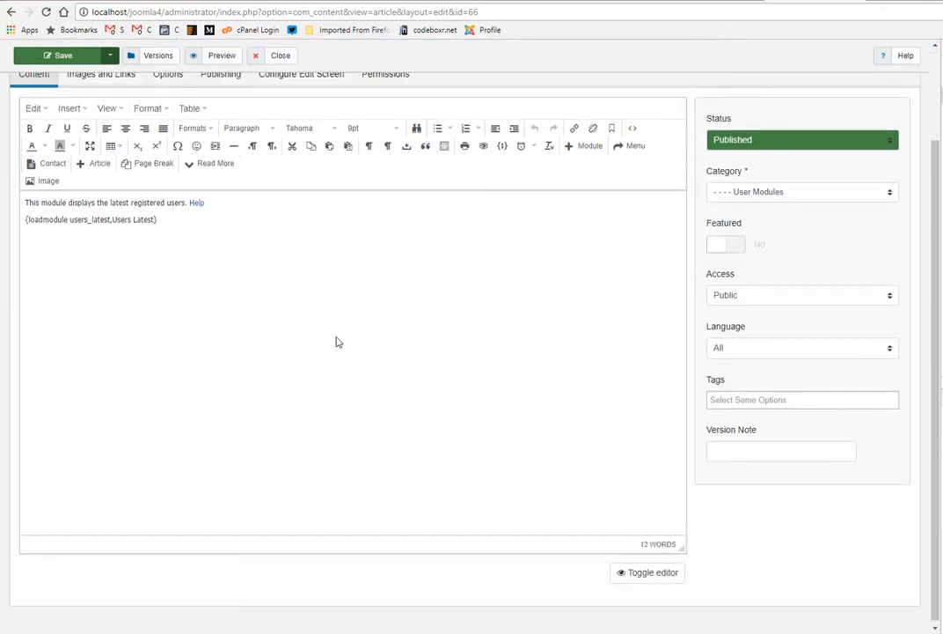
Step: Examine the Images and Links settings and the display Options of the Latest Users Module article
left_click(101, 185)
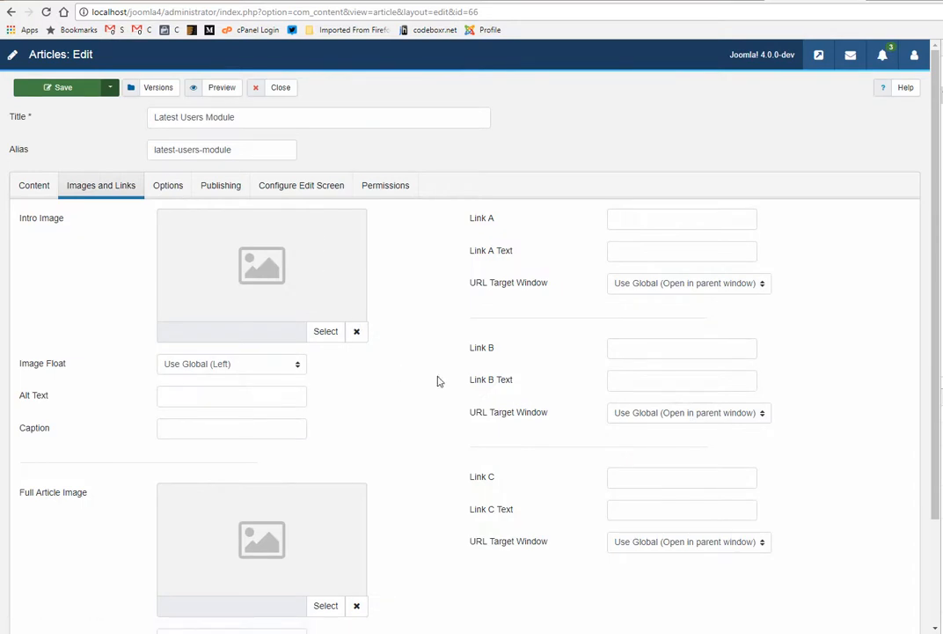
scroll(437, 444, "down", 2)
scroll(438, 443, "up", 2)
left_click(181, 185)
scroll(335, 243, "down", 1)
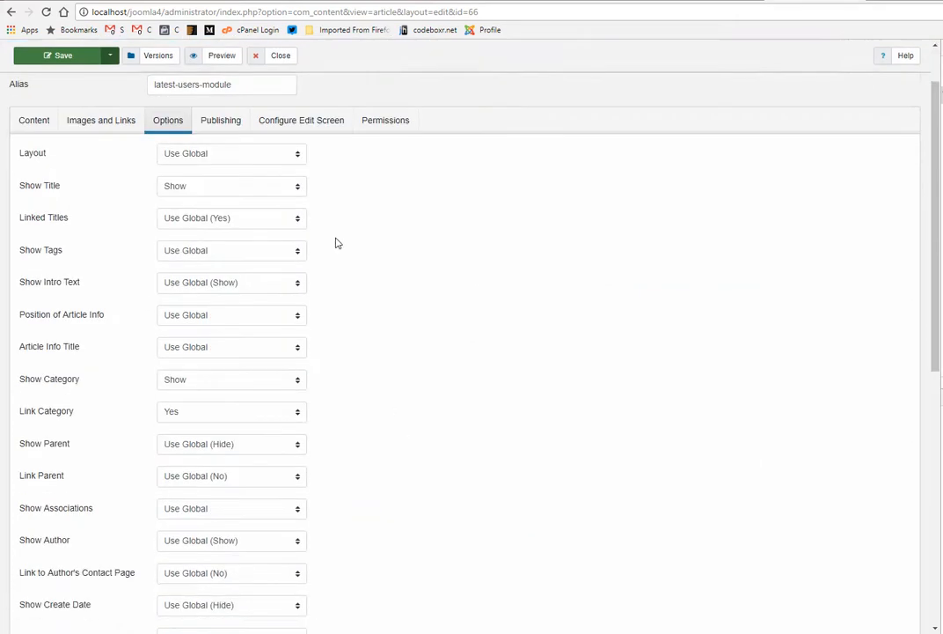
scroll(336, 243, "down", 5)
scroll(335, 243, "up", 6)
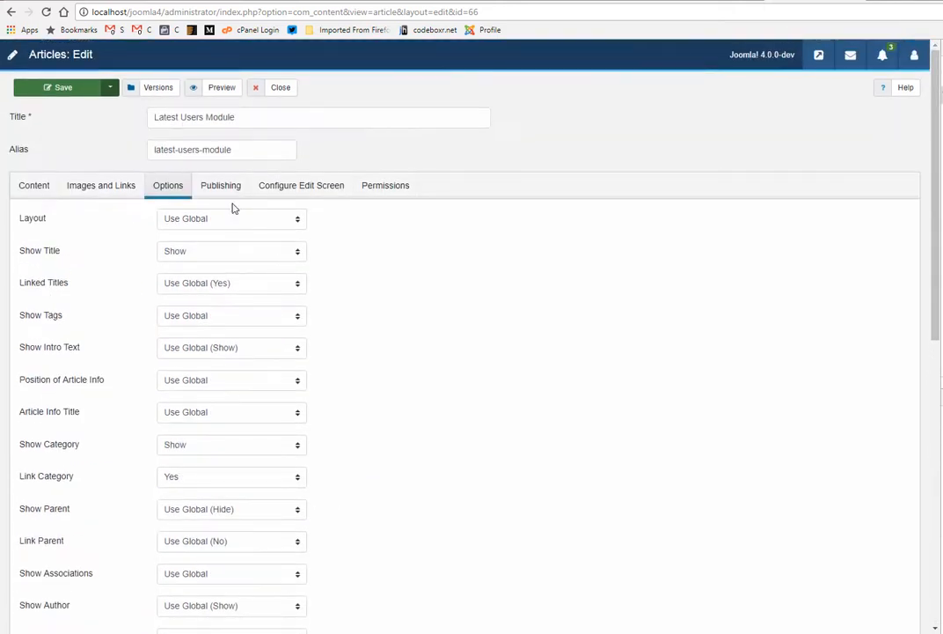
Step: Return to the article's content and browse the images folder in the editor's image picker, closing it without inserting anything
left_click(79, 189)
left_click(51, 188)
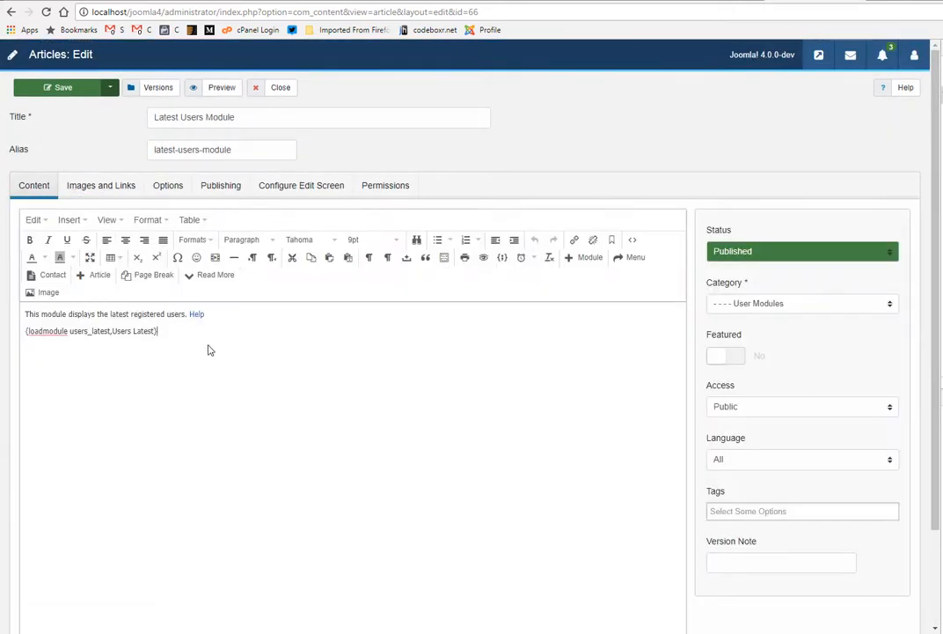
left_click(44, 293)
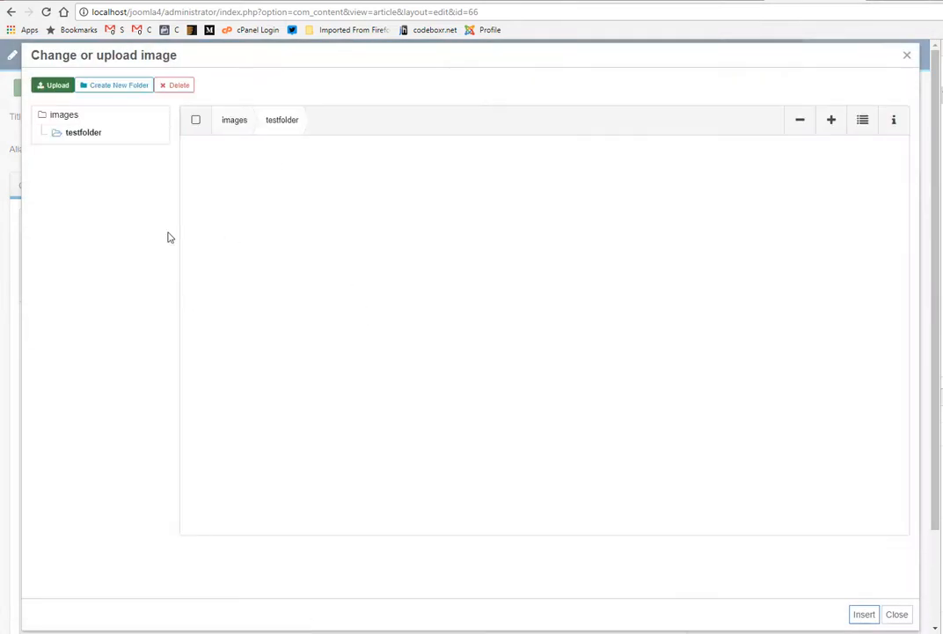
left_click(236, 121)
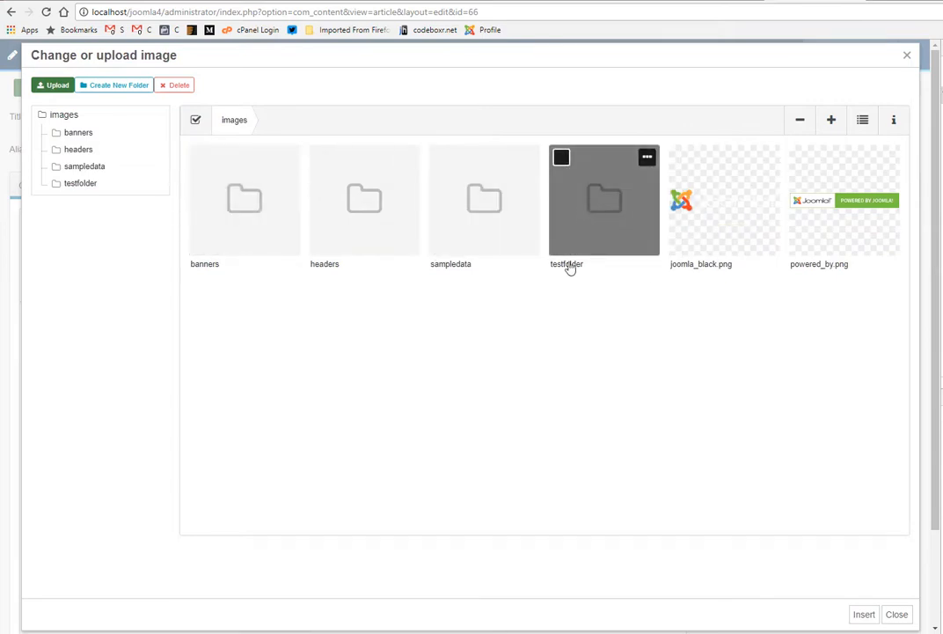
left_click(602, 210)
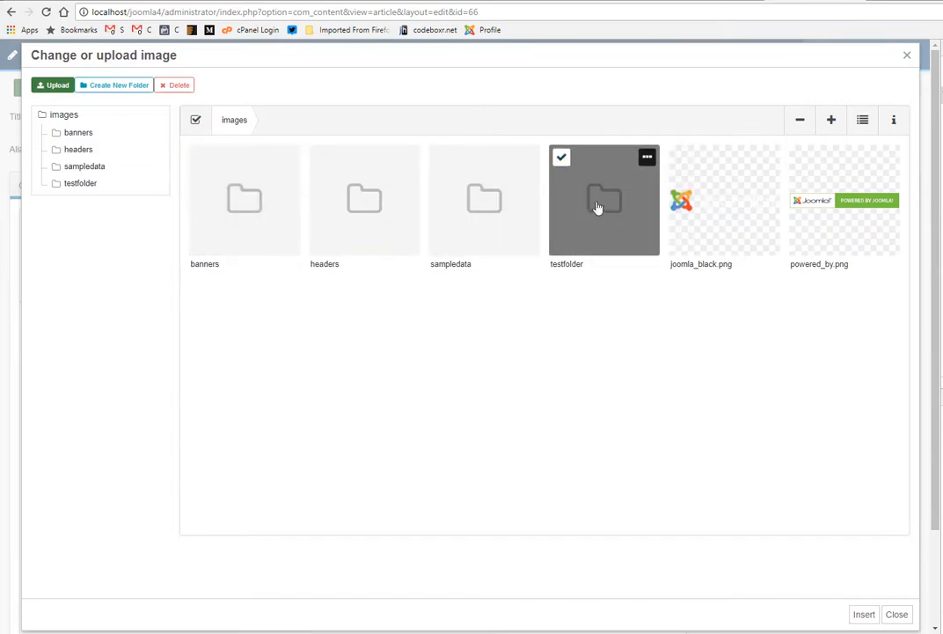
left_click(908, 60)
left_click(40, 292)
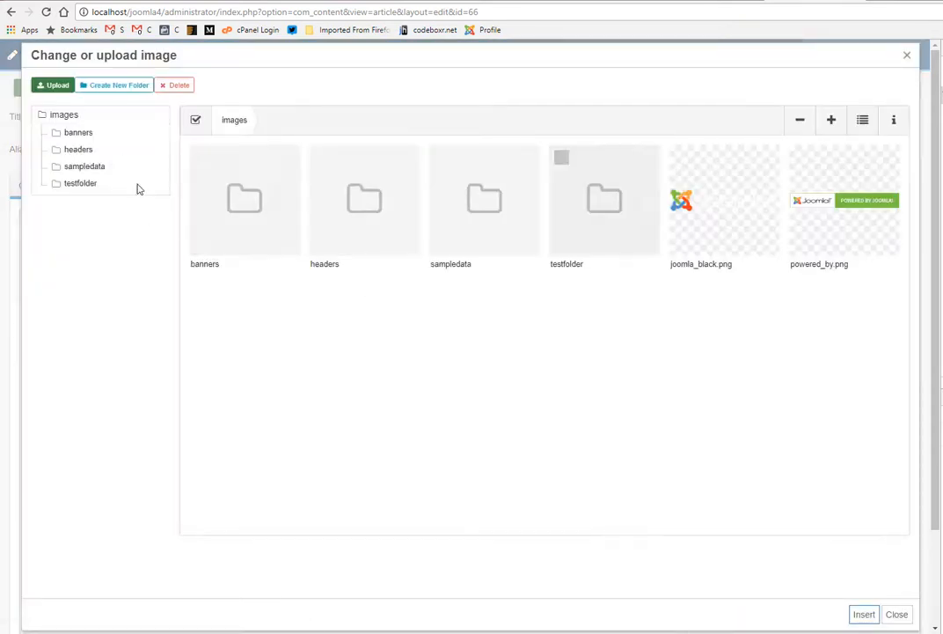
left_click(910, 56)
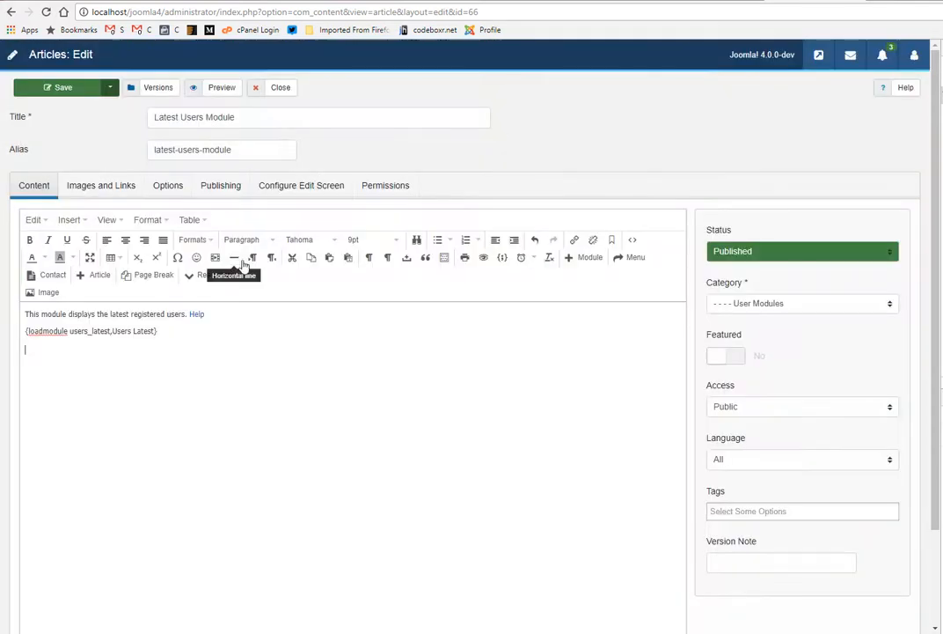
Step: View the editor's contact picker without inserting a contact, and close the Latest Users Module article
left_click(84, 186)
left_click(31, 187)
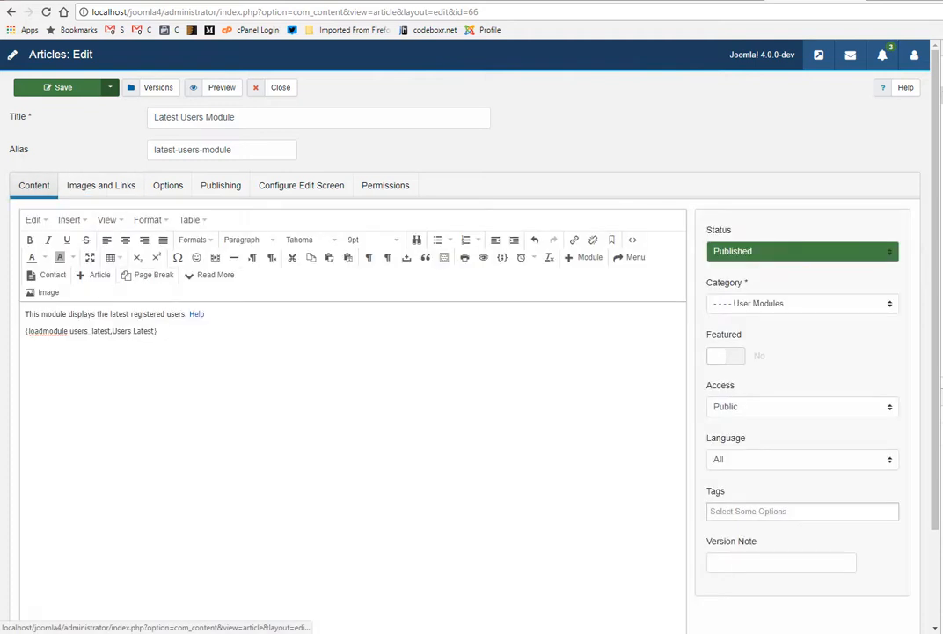
left_click(52, 275)
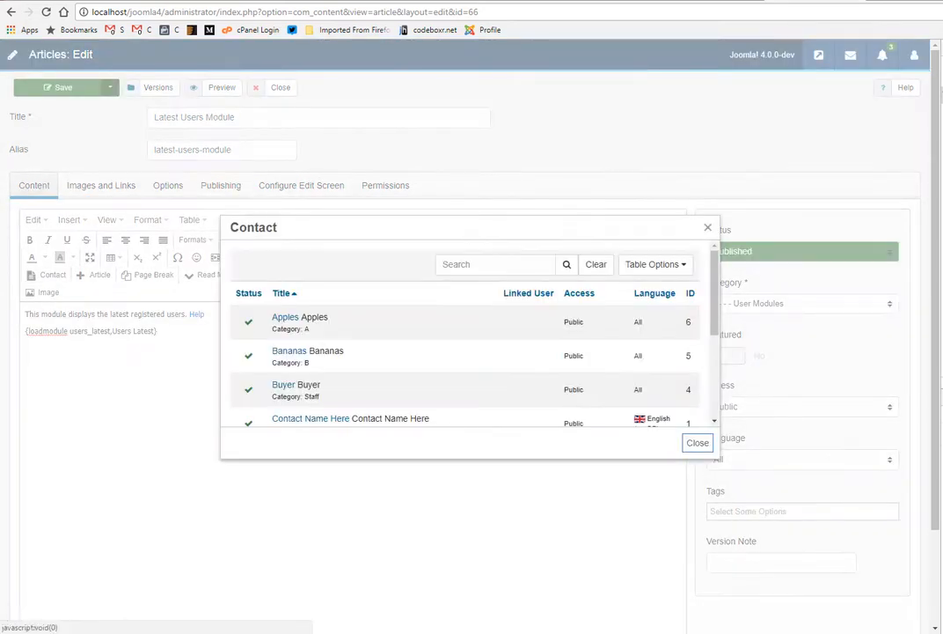
left_click(707, 228)
left_click(285, 91)
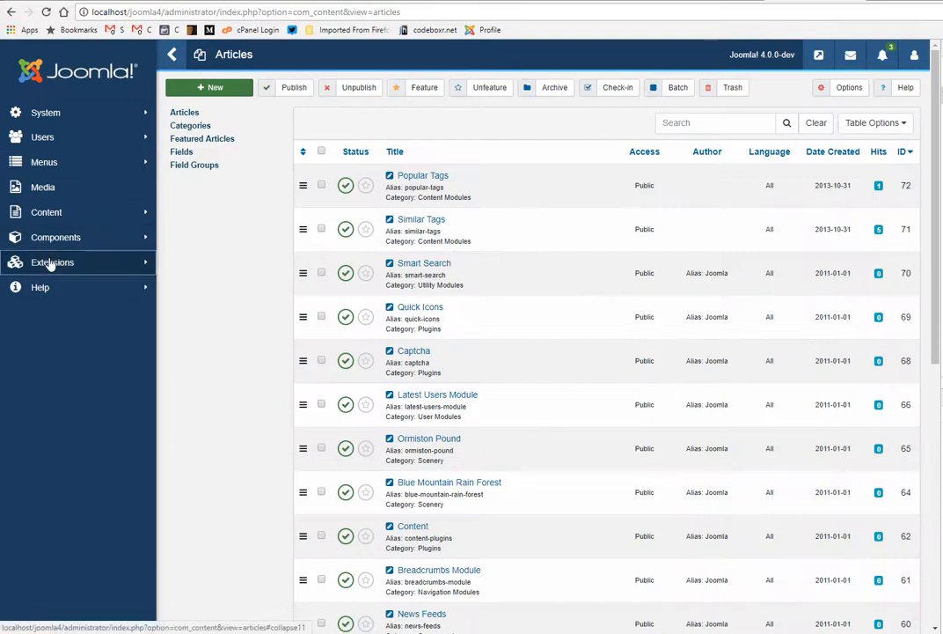
Step: Open the Plugins list of the extensions, check its table filter and sorting options, and look through the listed plugins
left_click(49, 261)
mouse_move(81, 137)
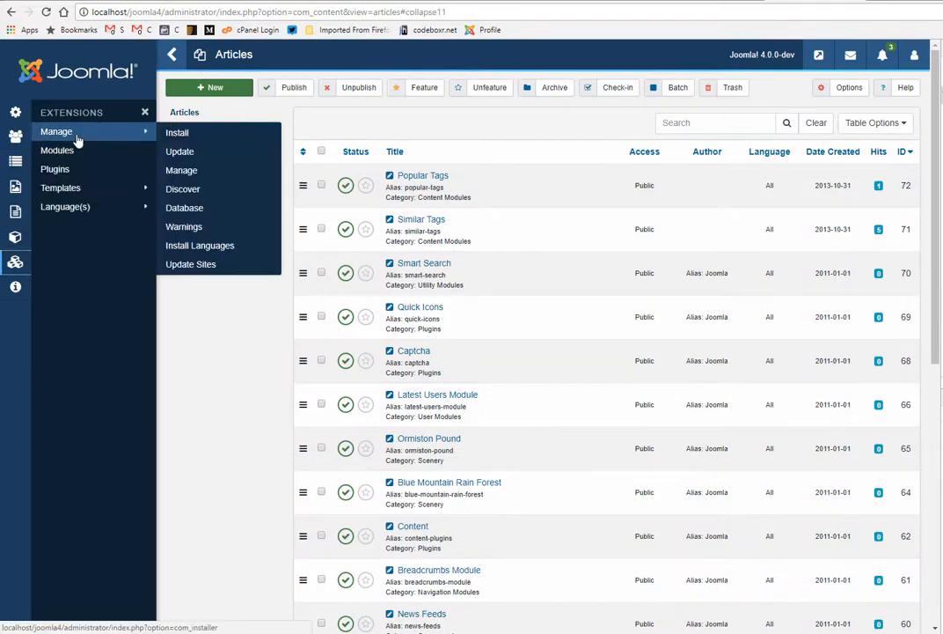
left_click(58, 172)
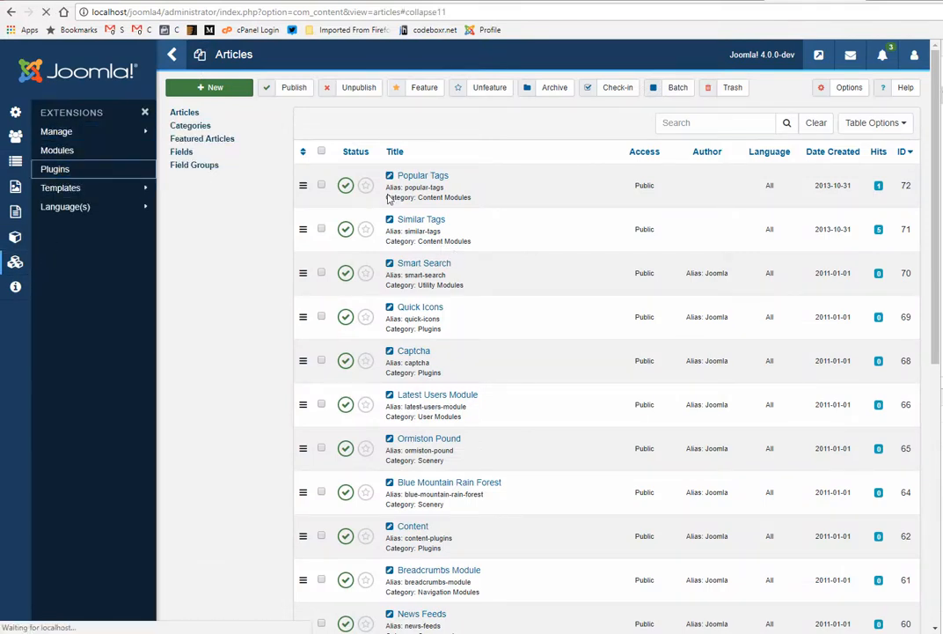
left_click(889, 125)
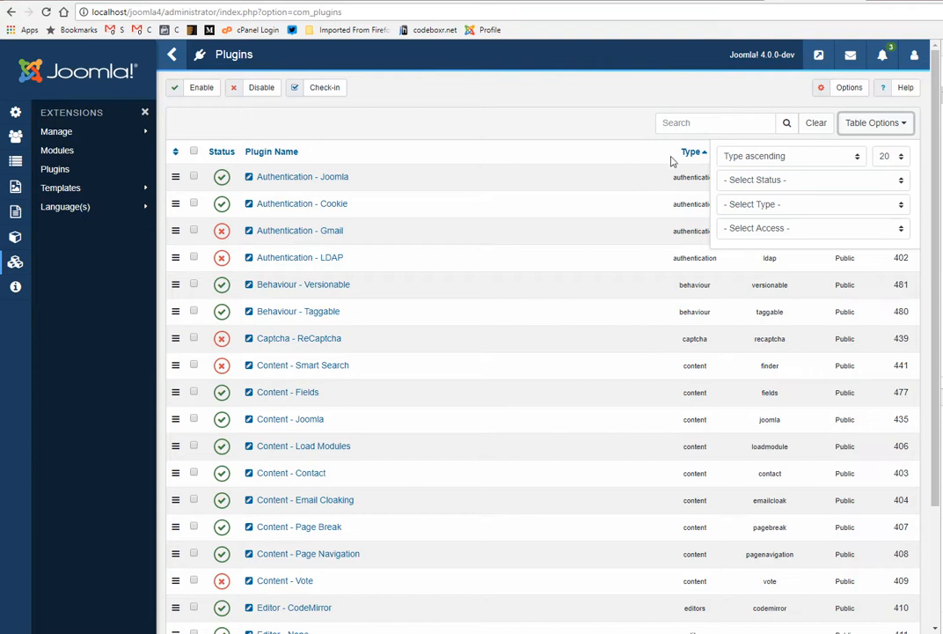
left_click(459, 117)
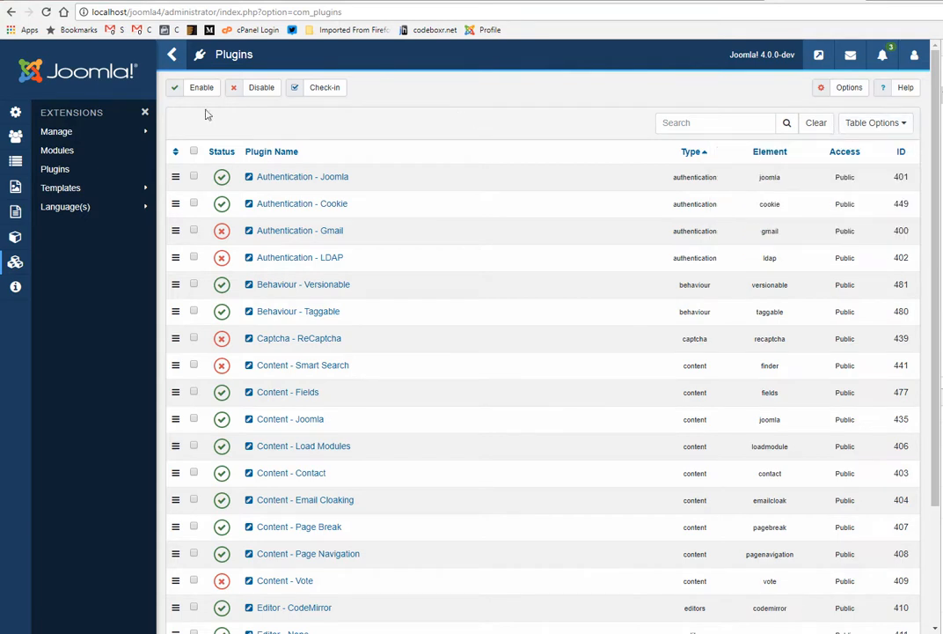
scroll(379, 417, "down", 2)
scroll(379, 417, "up", 2)
scroll(375, 352, "down", 2)
scroll(359, 522, "up", 2)
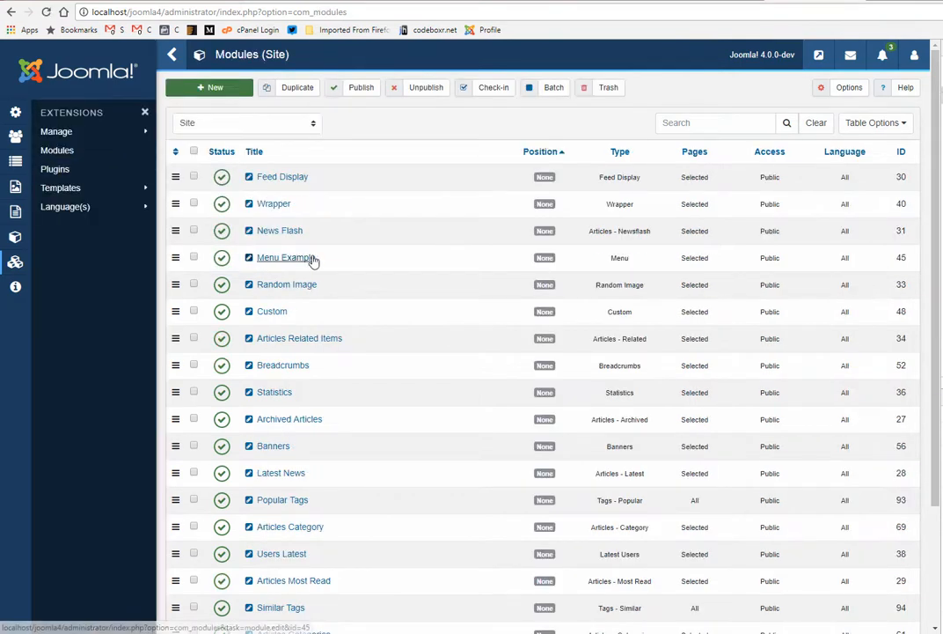
Step: Look through the site's Modules list
scroll(313, 260, "down", 5)
scroll(313, 262, "up", 5)
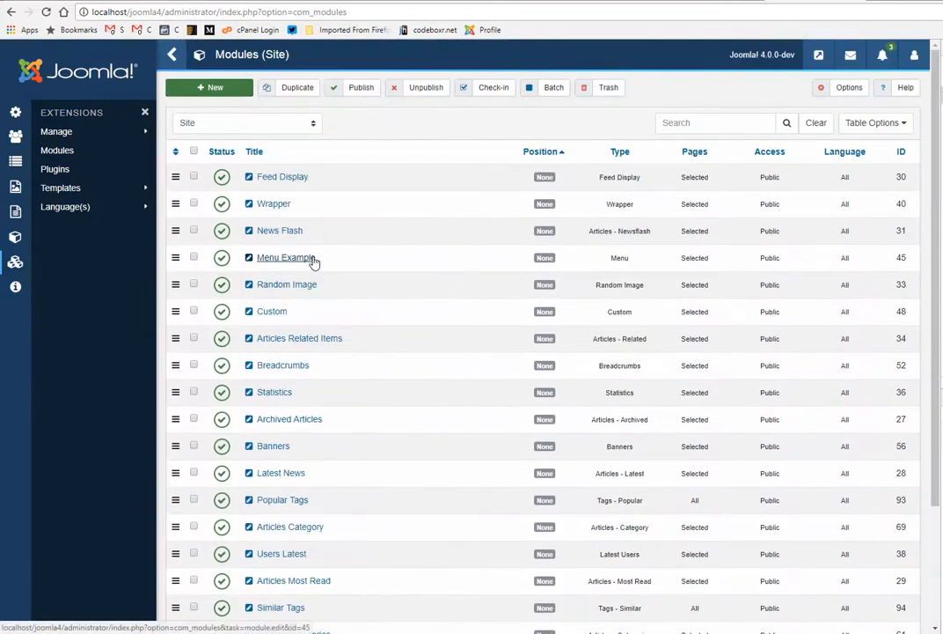
Step: Open the template styles and view the Administrator styles, returning the list to the Site styles
left_click(59, 192)
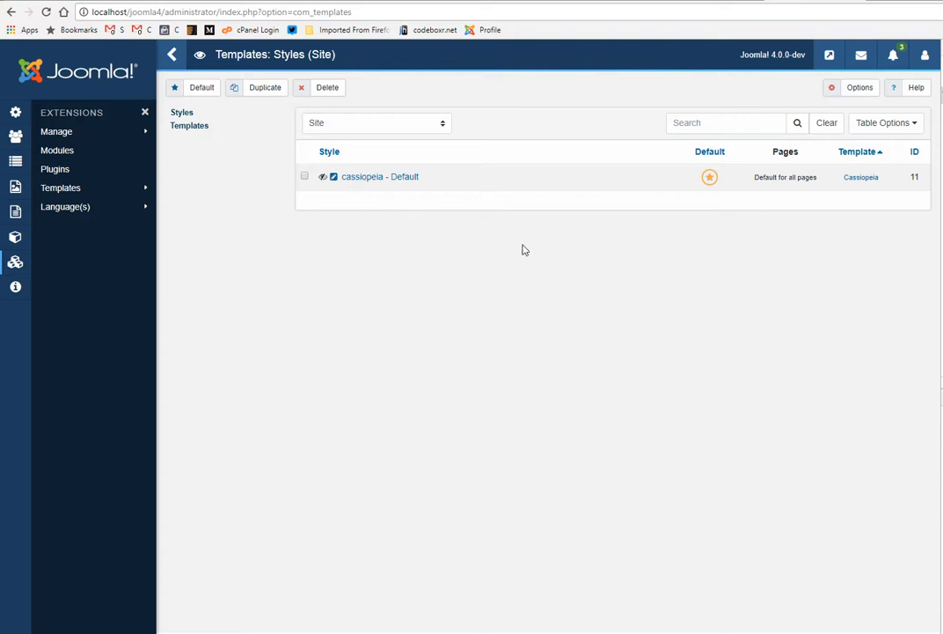
left_click(347, 124)
left_click(331, 151)
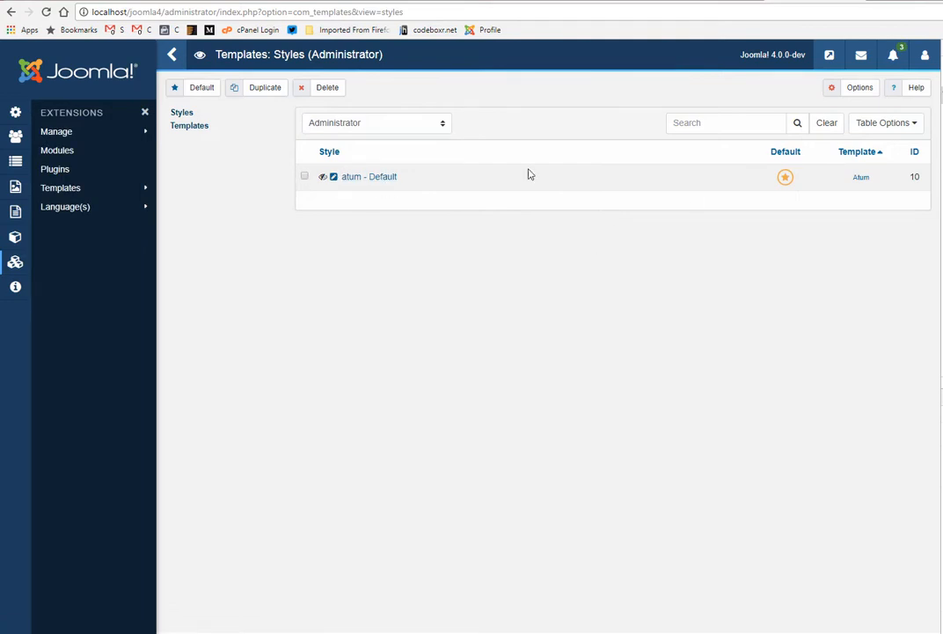
left_click(334, 128)
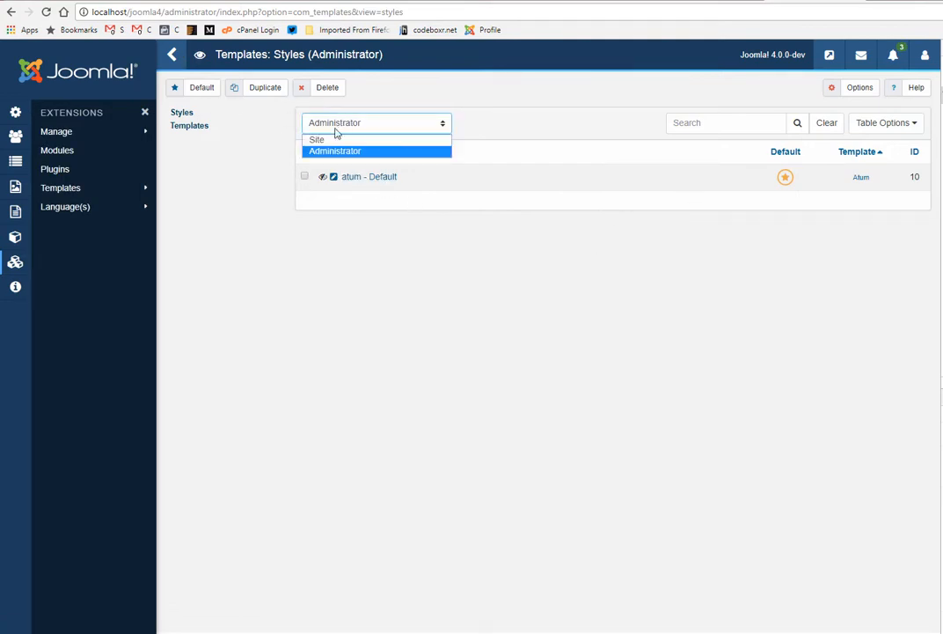
left_click(326, 144)
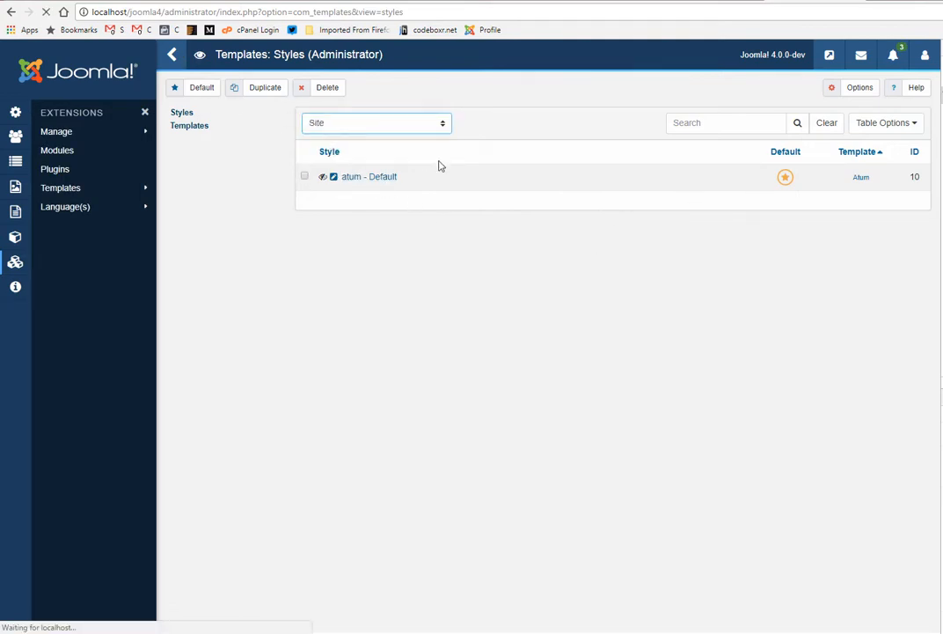
Step: Check the options in the user account menu and open the site's front end
left_click(925, 60)
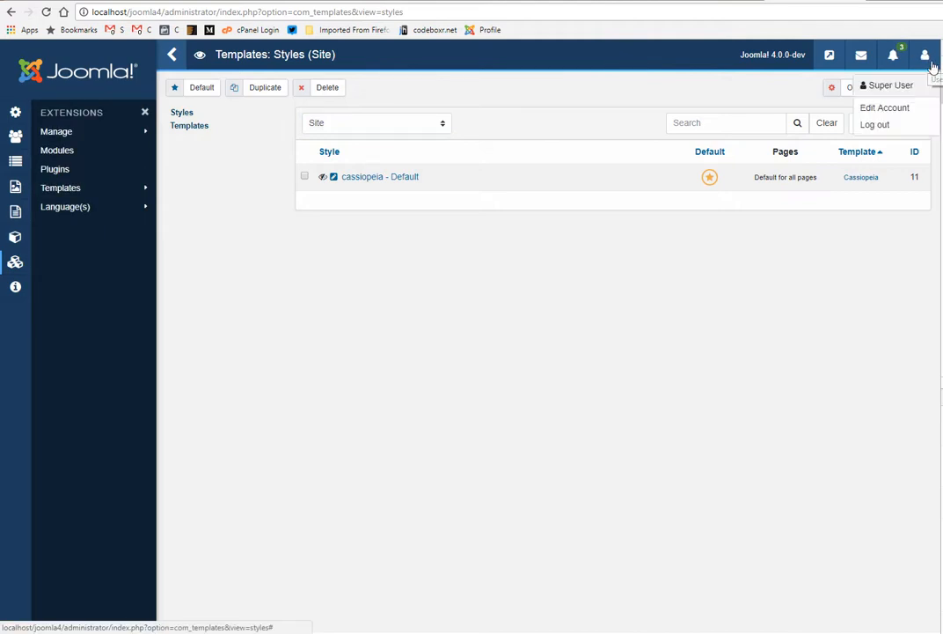
left_click(779, 54)
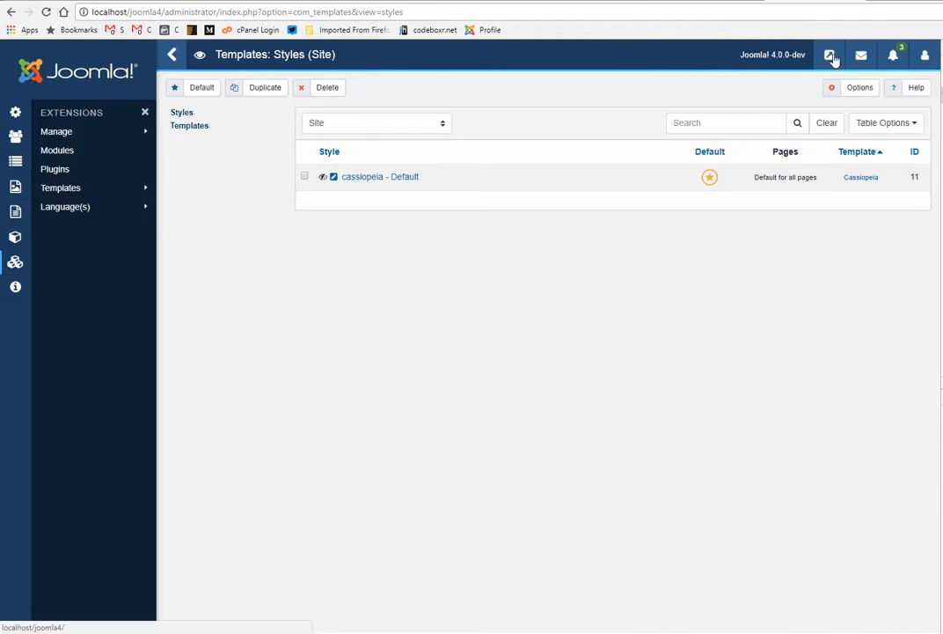
left_click(833, 58)
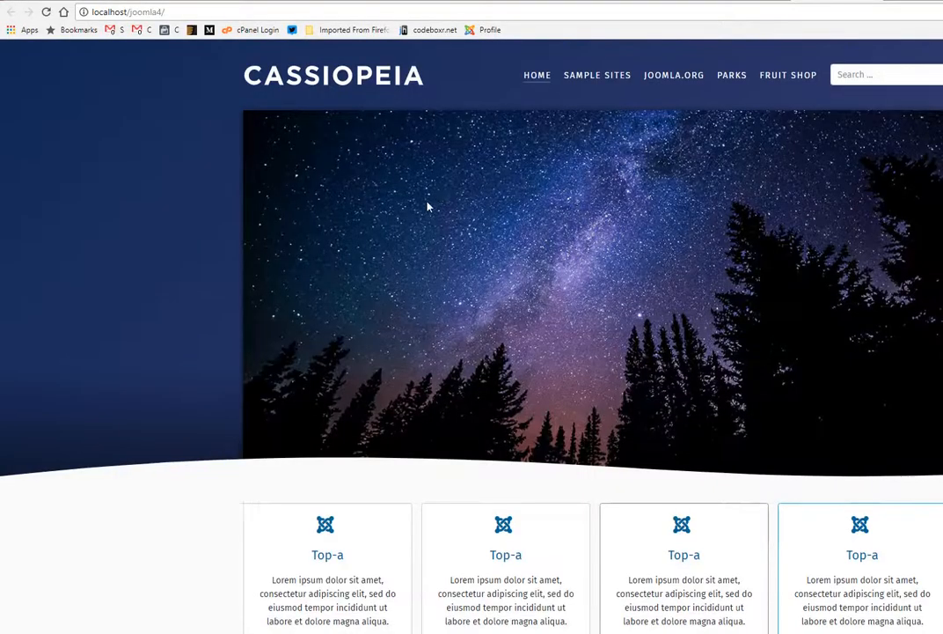
Step: Examine the front-end home page of the Cassiopeia template, from the header image through the module positions to the footer
scroll(428, 206, "down", 5)
scroll(422, 269, "up", 3)
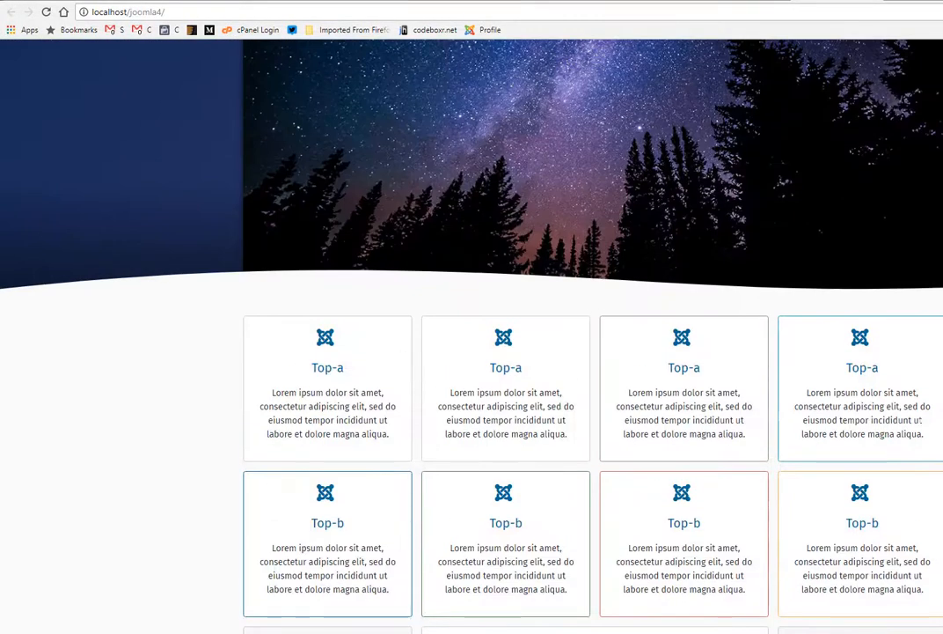
scroll(347, 383, "up", 3)
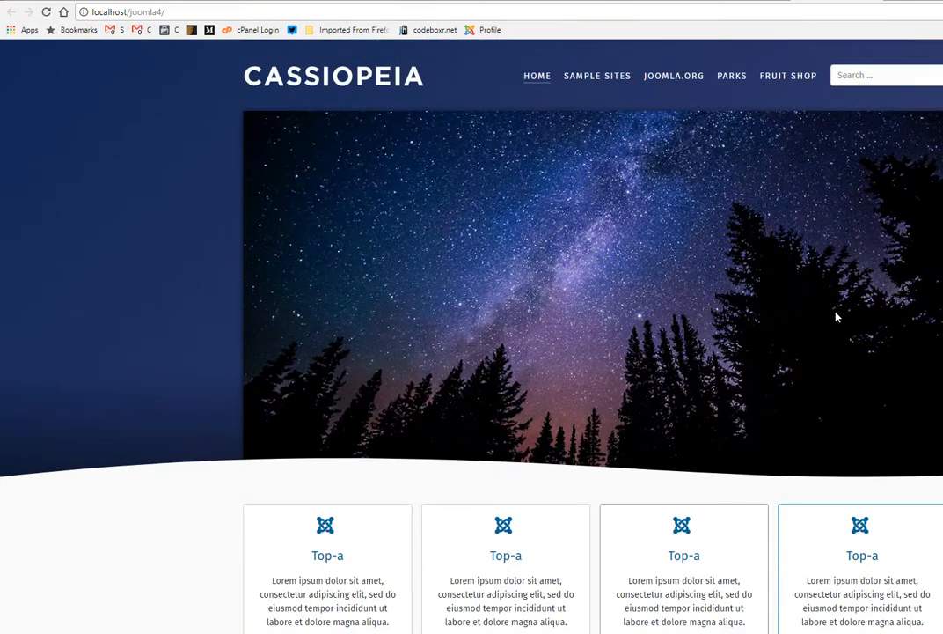
scroll(837, 317, "down", 7)
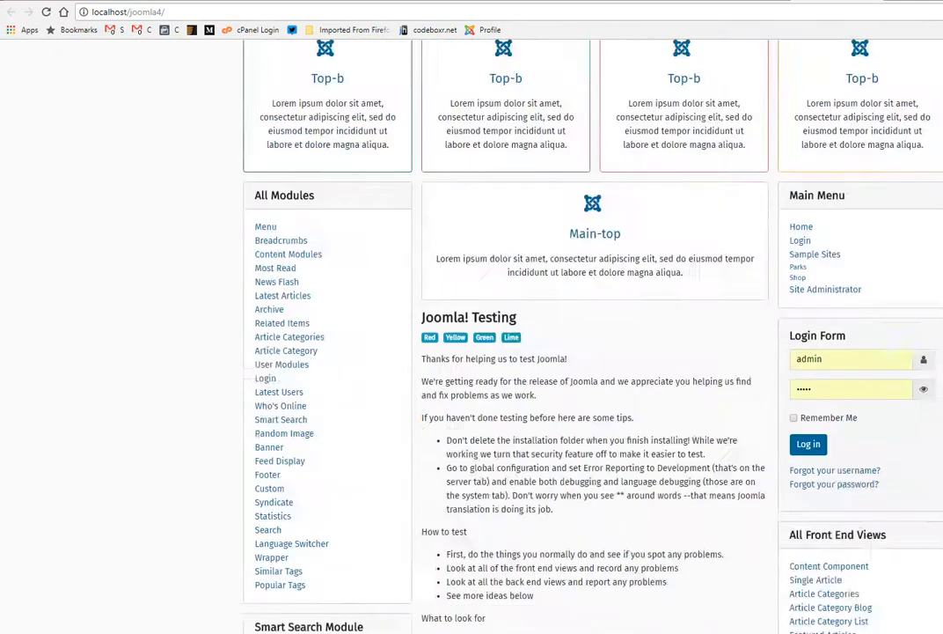
scroll(564, 450, "up", 4)
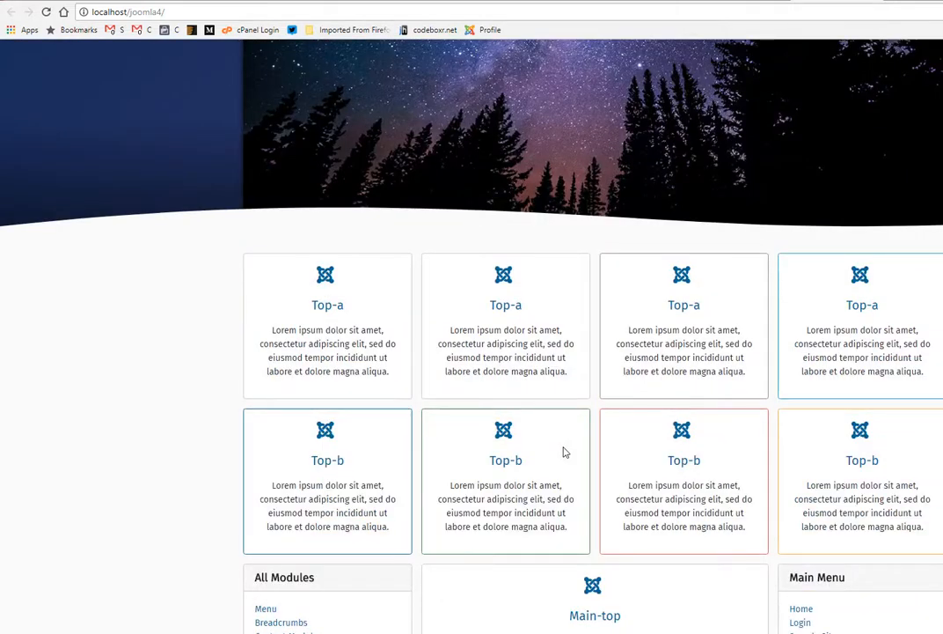
scroll(576, 449, "up", 4)
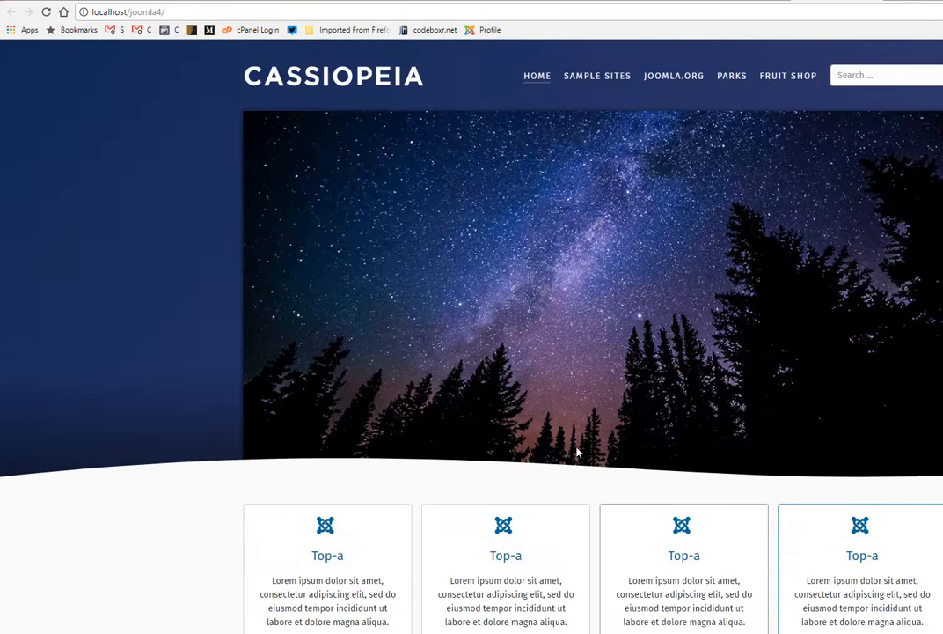
scroll(569, 449, "down", 4)
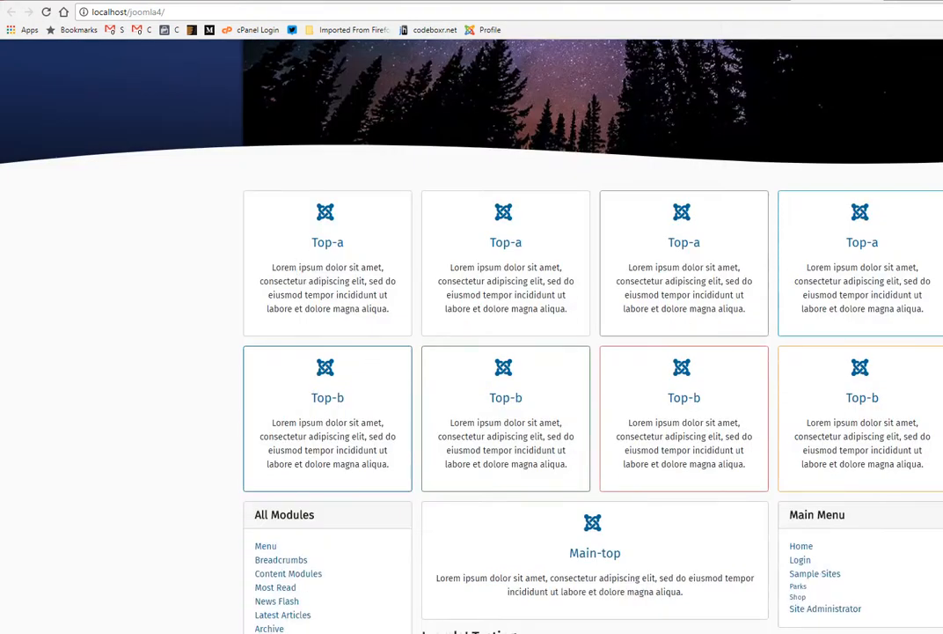
scroll(678, 445, "up", 4)
scroll(677, 444, "down", 8)
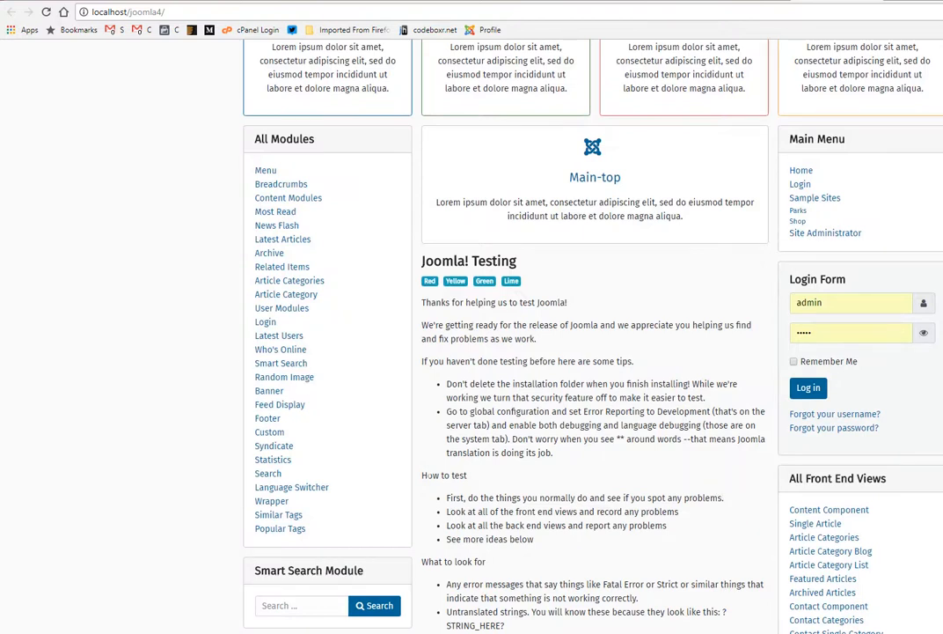
scroll(866, 477, "down", 10)
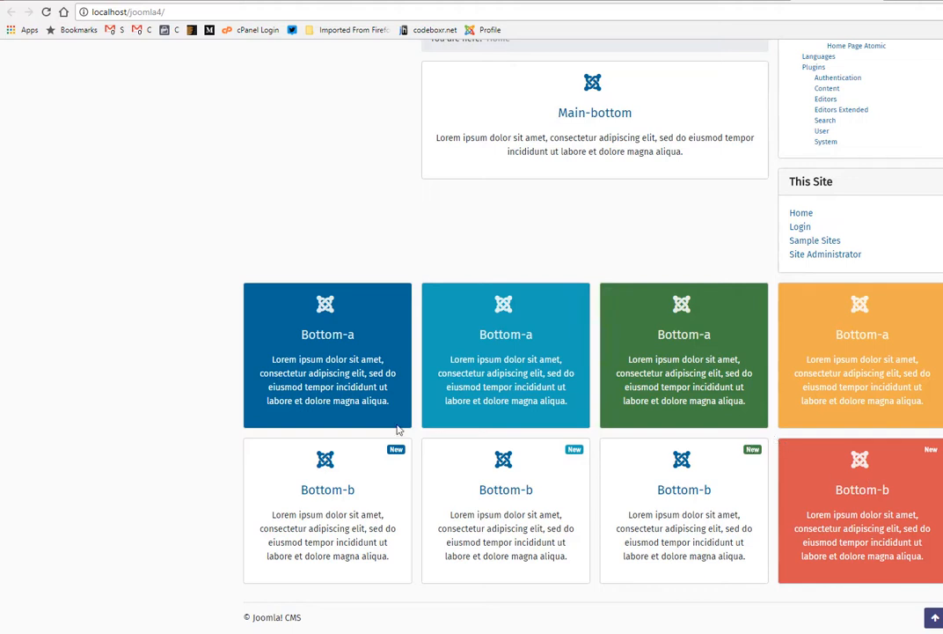
scroll(397, 428, "up", 1)
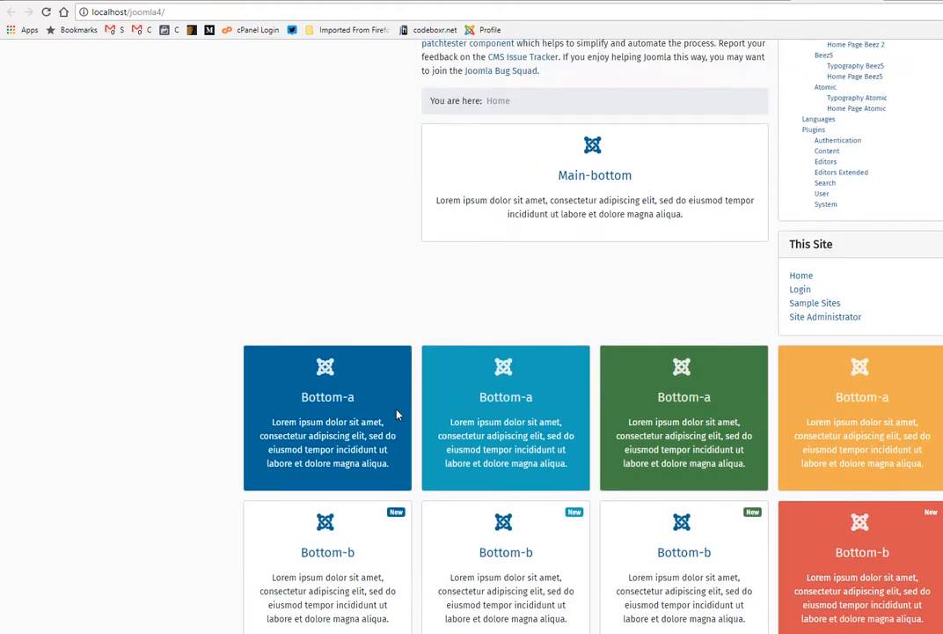
scroll(630, 484, "down", 1)
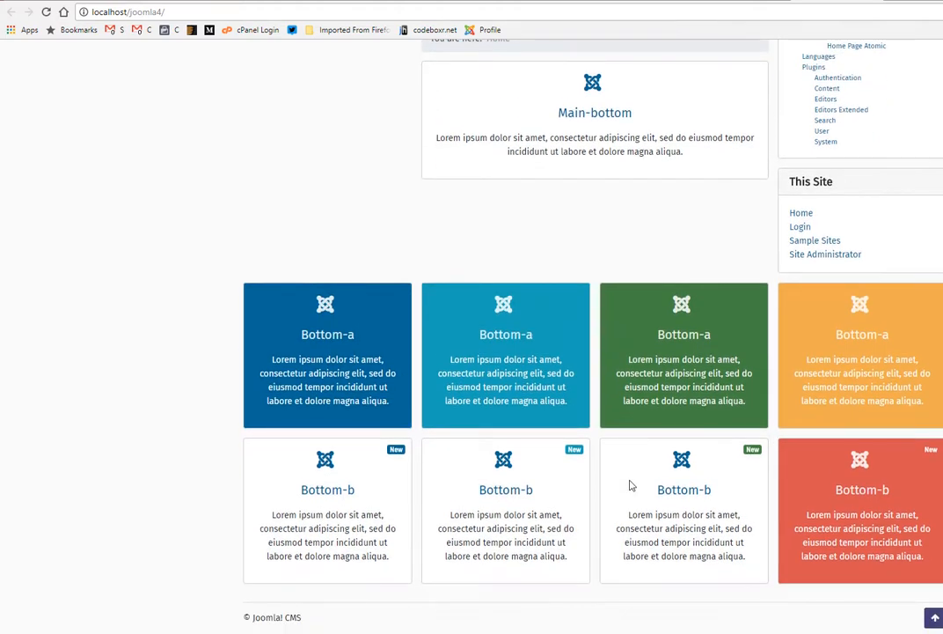
scroll(630, 484, "up", 20)
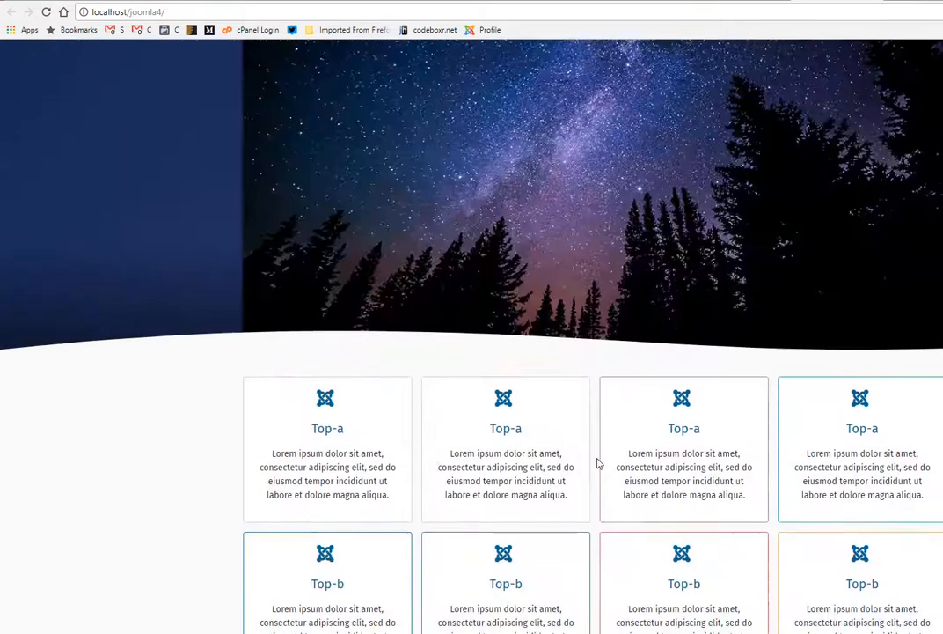
scroll(562, 449, "up", 2)
Step: Open the Sample Sites page of the front end
left_click(608, 78)
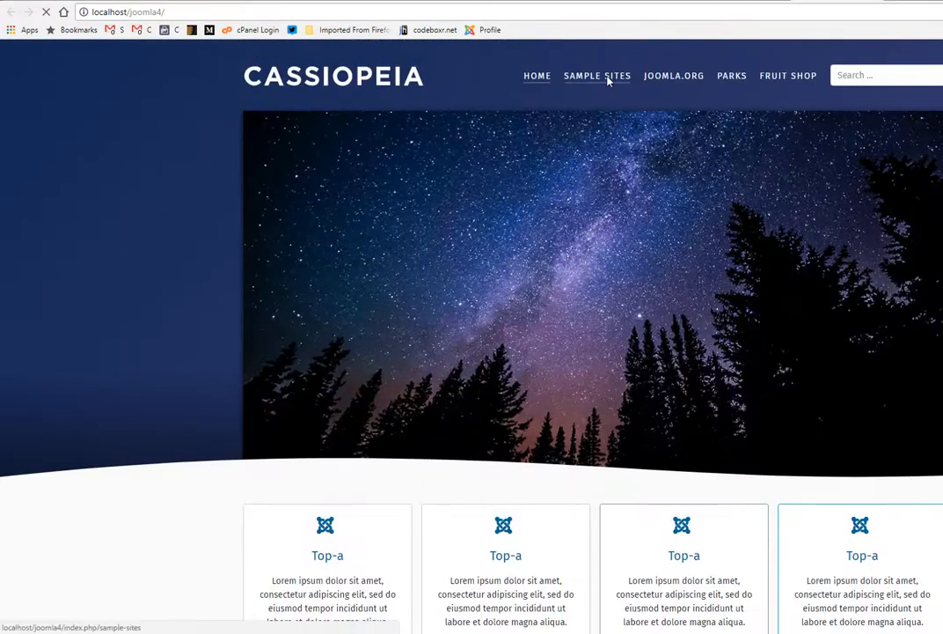